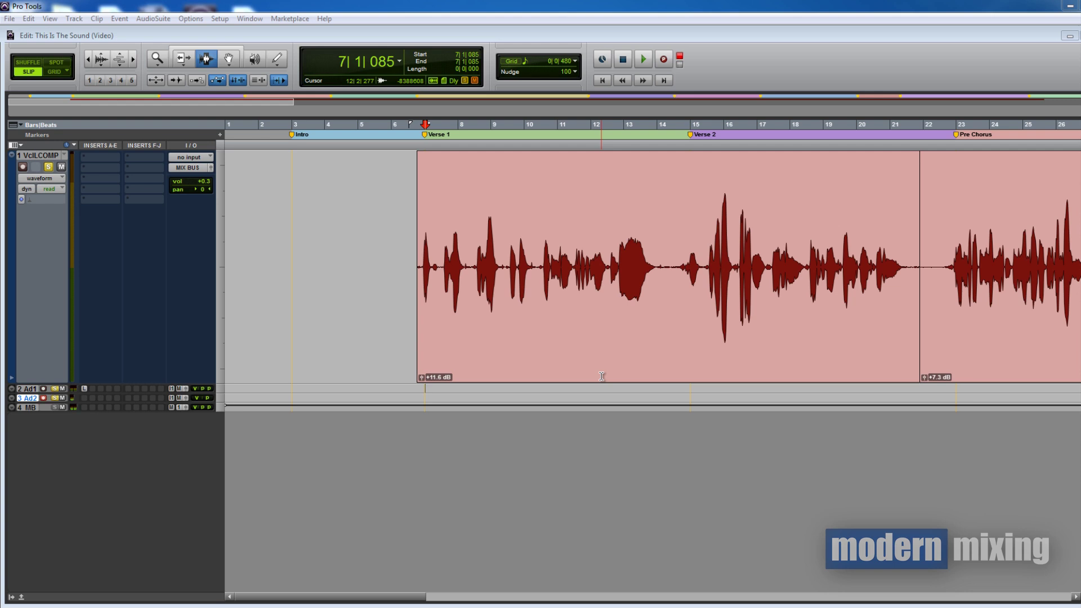
pyautogui.click(374, 245)
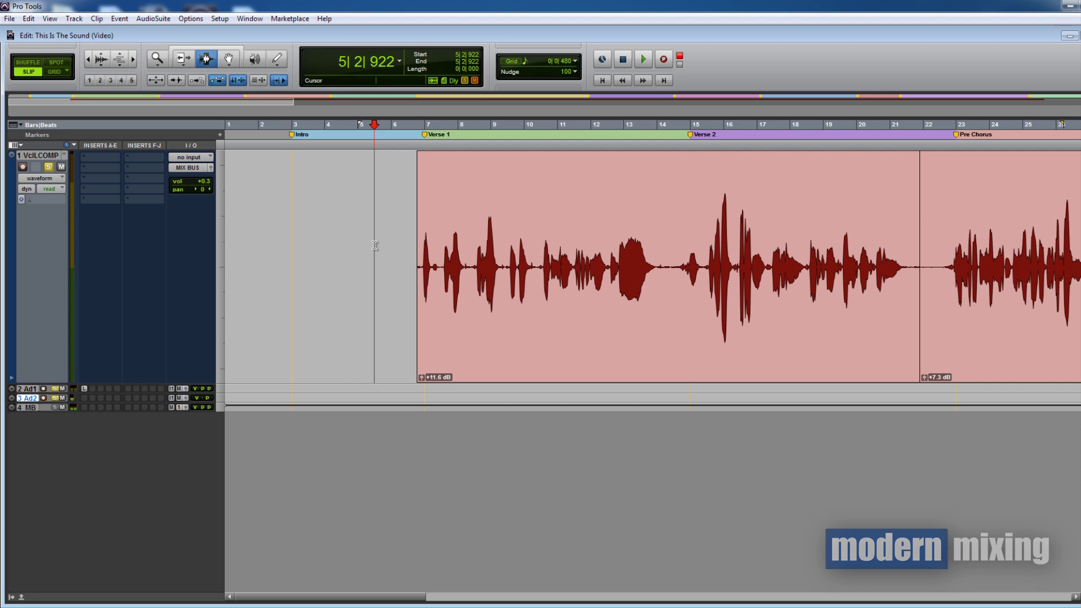
pyautogui.hotkey('ctrl', 'shift', 'n')
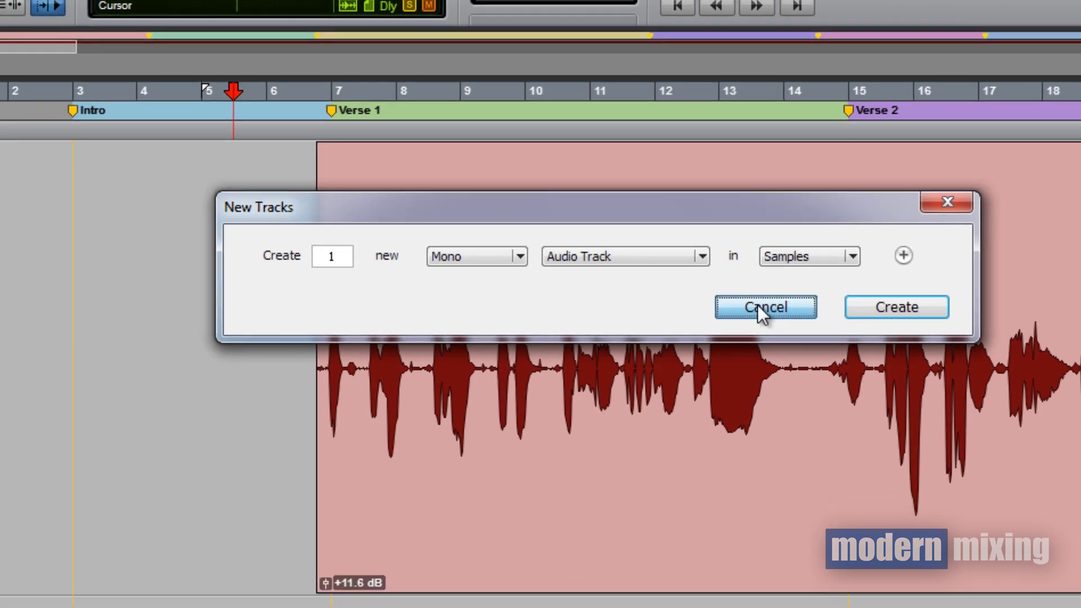
pyautogui.click(737, 330)
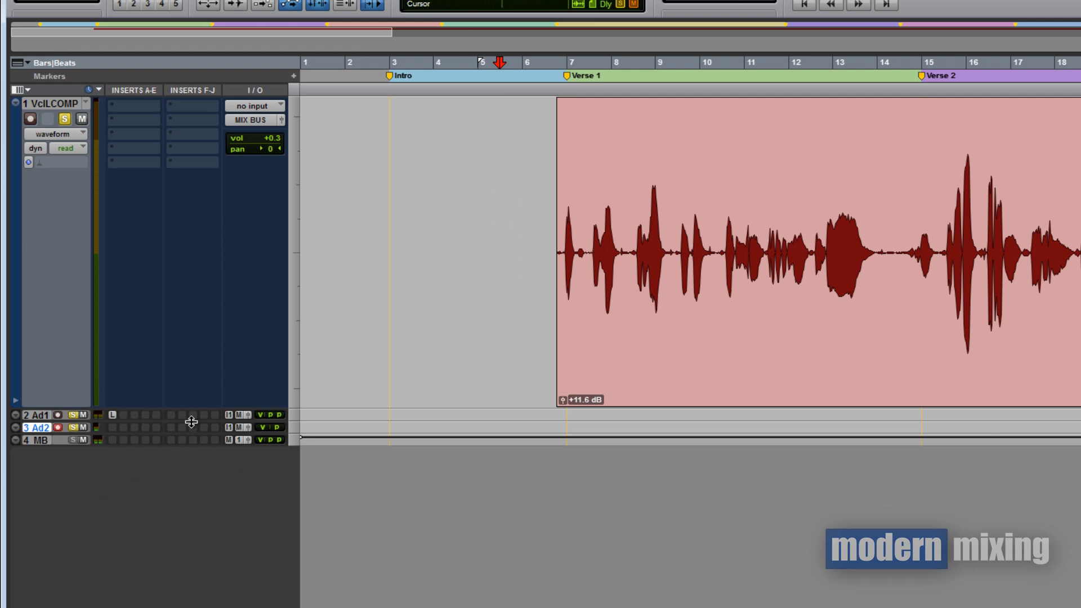
# Enlarge the Audio 1 track below the lead vocal and check the settings of its Long Delay II insert
pyautogui.moveTo(188, 423); pyautogui.dragTo(198, 605)
pyautogui.click(135, 420)
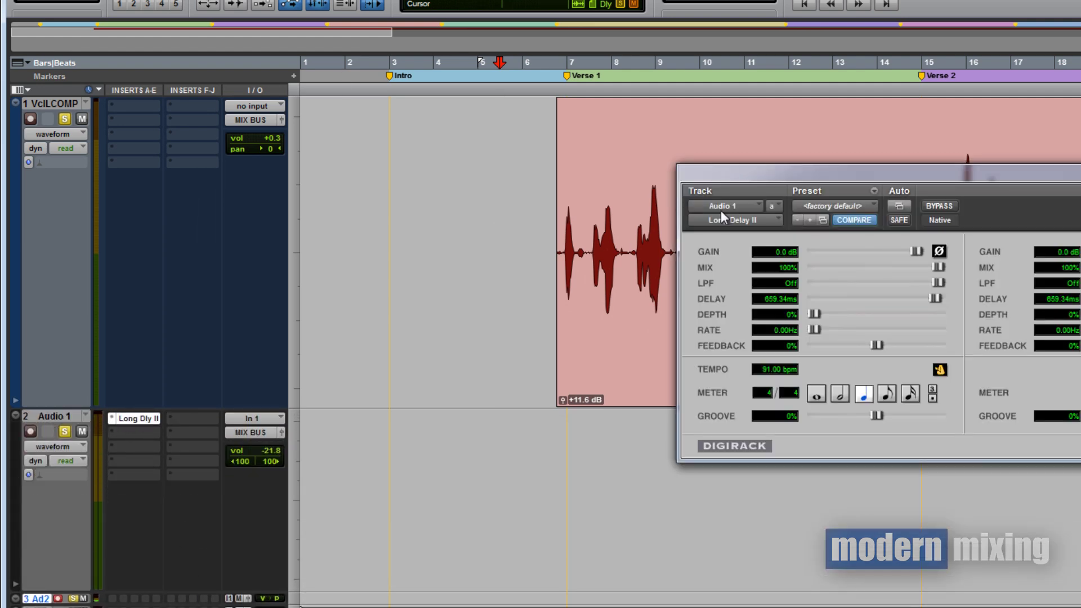
pyautogui.moveTo(864, 169); pyautogui.dragTo(417, 182)
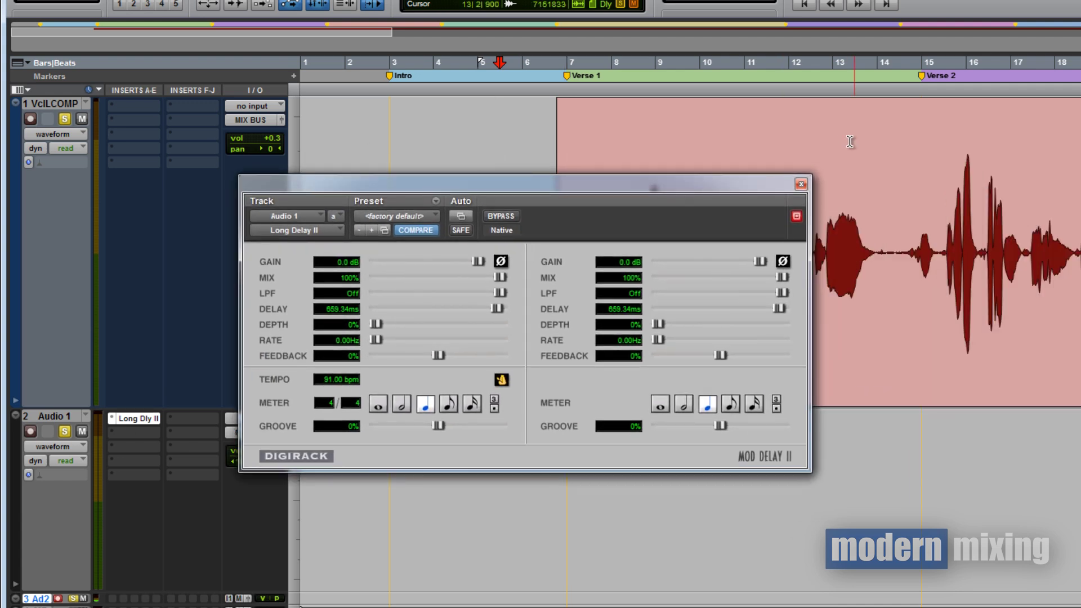
pyautogui.click(802, 184)
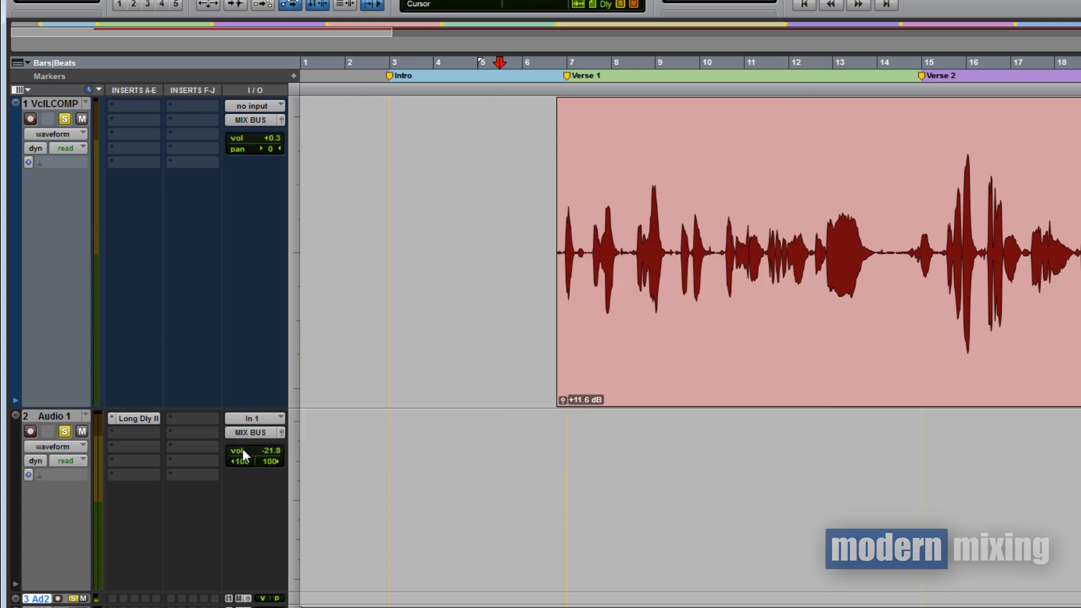
# Rename the Audio 1 track as Vocal Throw
pyautogui.doubleClick(72, 419)
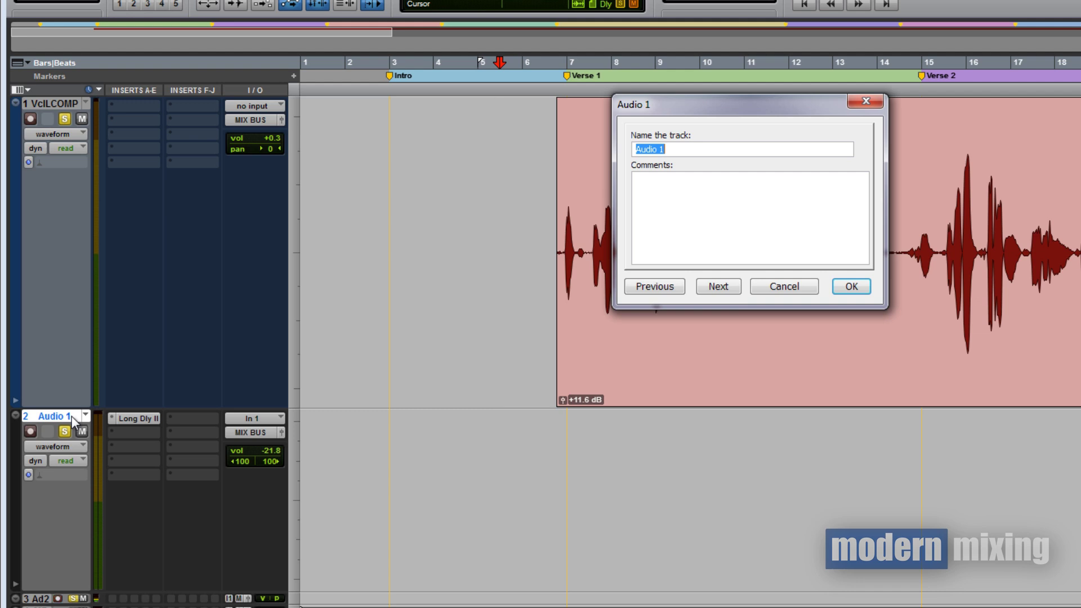
pyautogui.write('Vocal Throw')
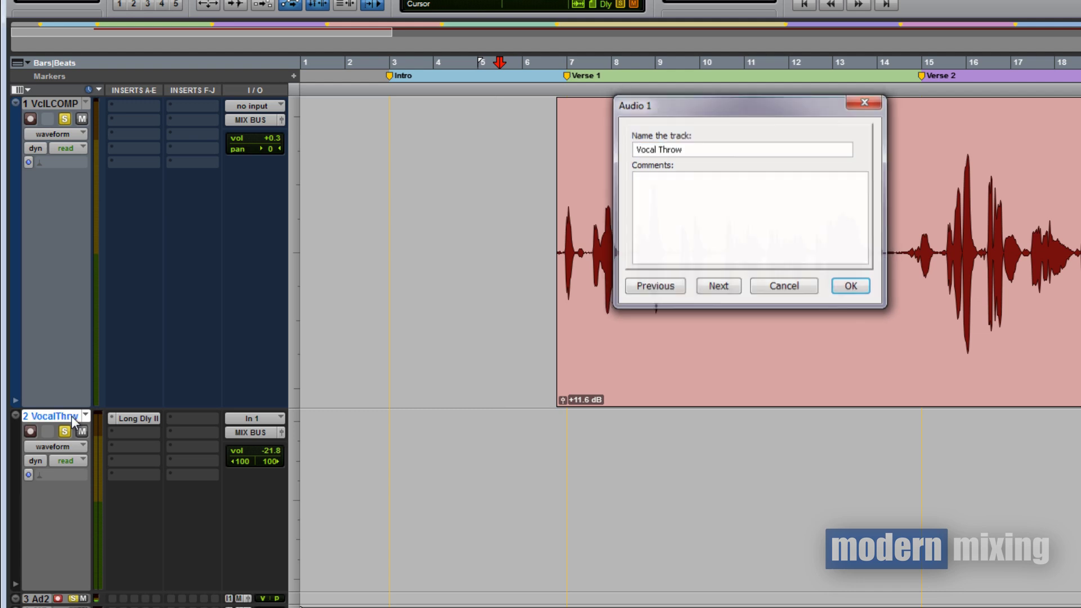
pyautogui.press('Return')
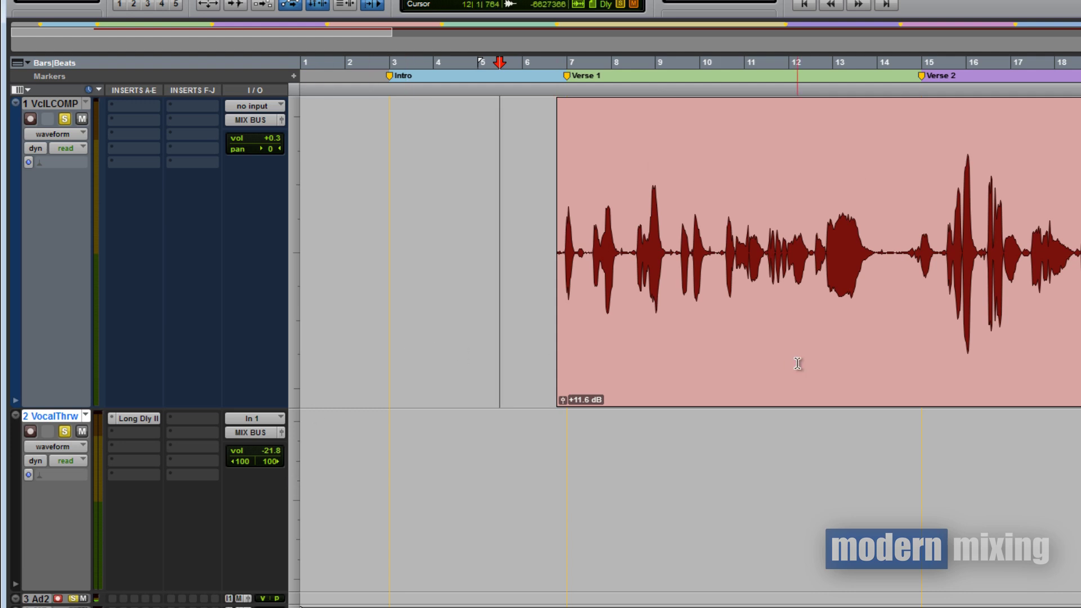
# Play the lead vocal from the start of its first clip, just before Verse 1
pyautogui.press('t')
pyautogui.hscroll(1, 817, 400)
pyautogui.hscroll(3, 796, 397)
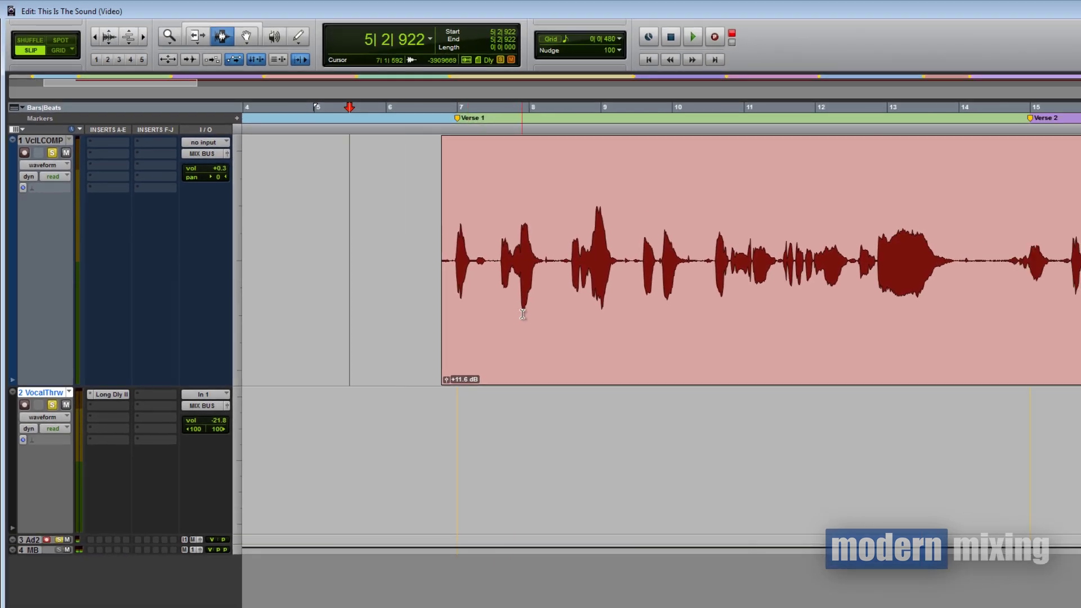
pyautogui.click(443, 278)
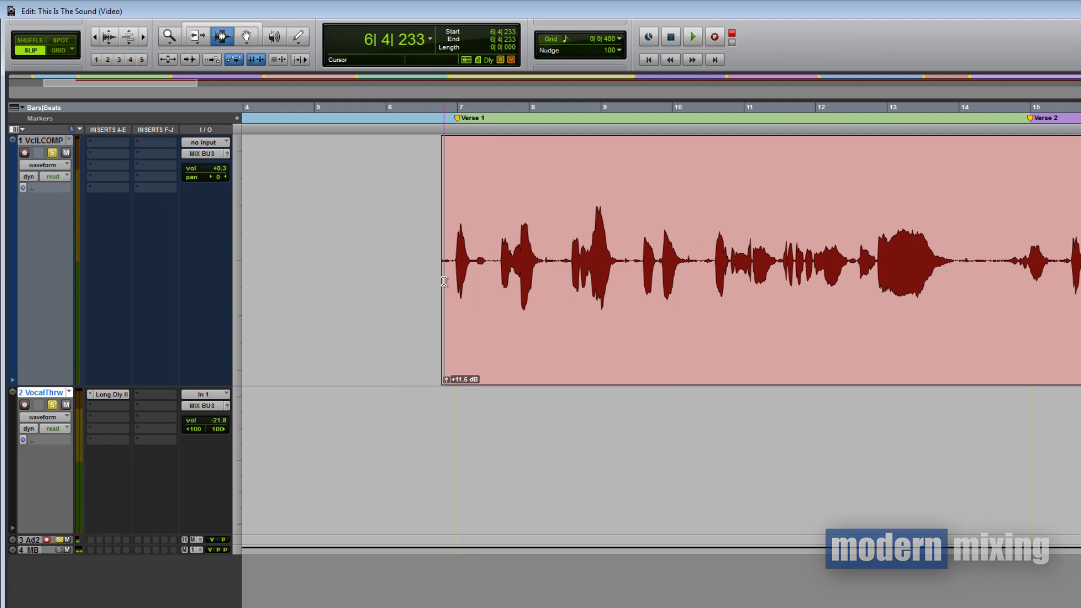
pyautogui.press('space')
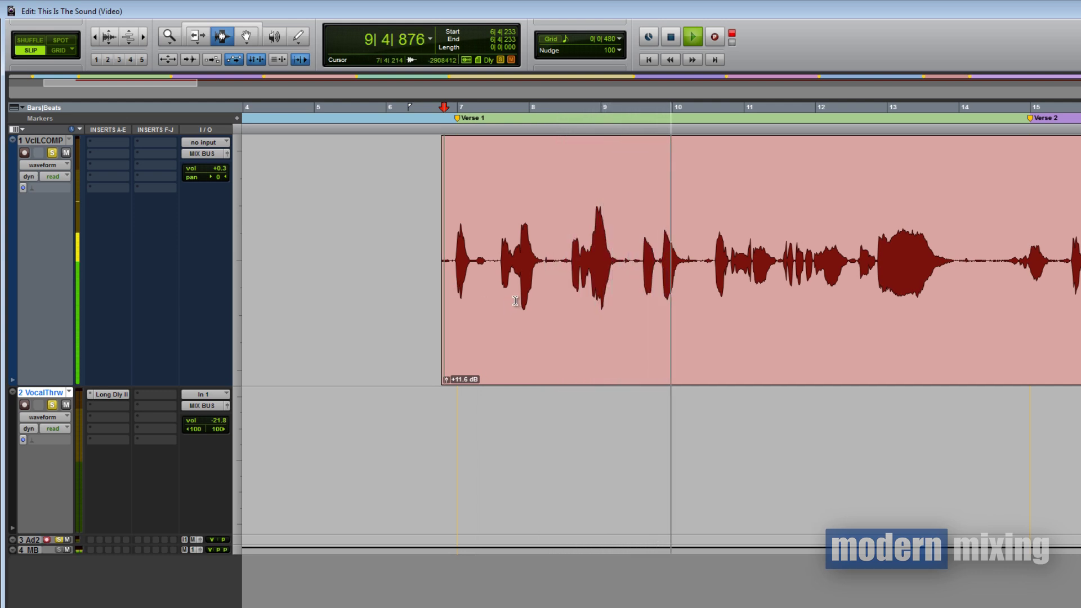
pyautogui.press('space')
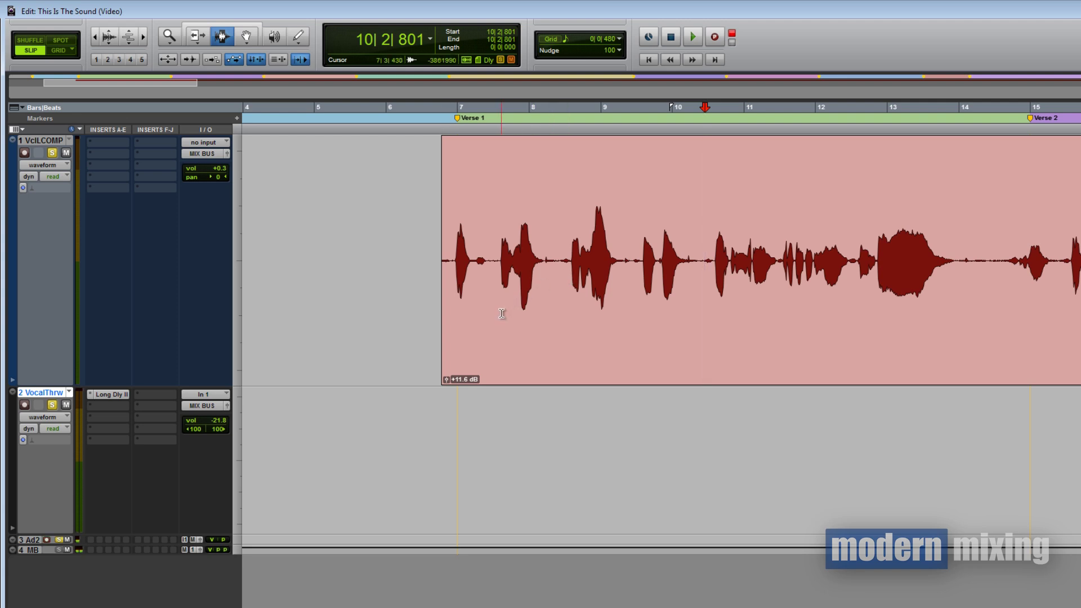
# Separate the lead vocal words around bars 7, 8 and 10 into three clips of their own
pyautogui.scroll(3, 502, 313)
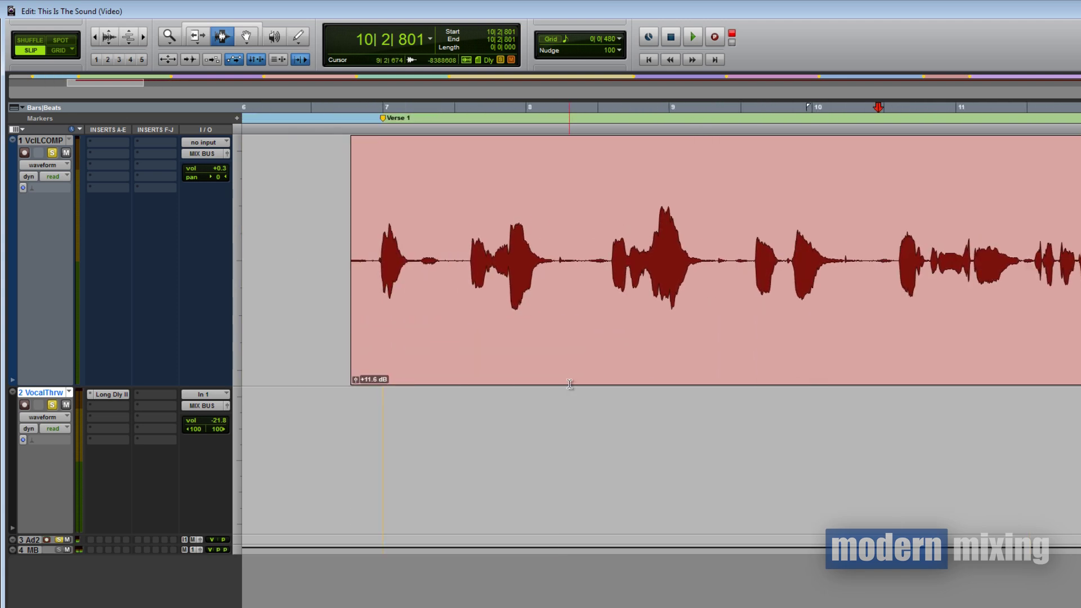
pyautogui.moveTo(372, 279); pyautogui.dragTo(419, 283)
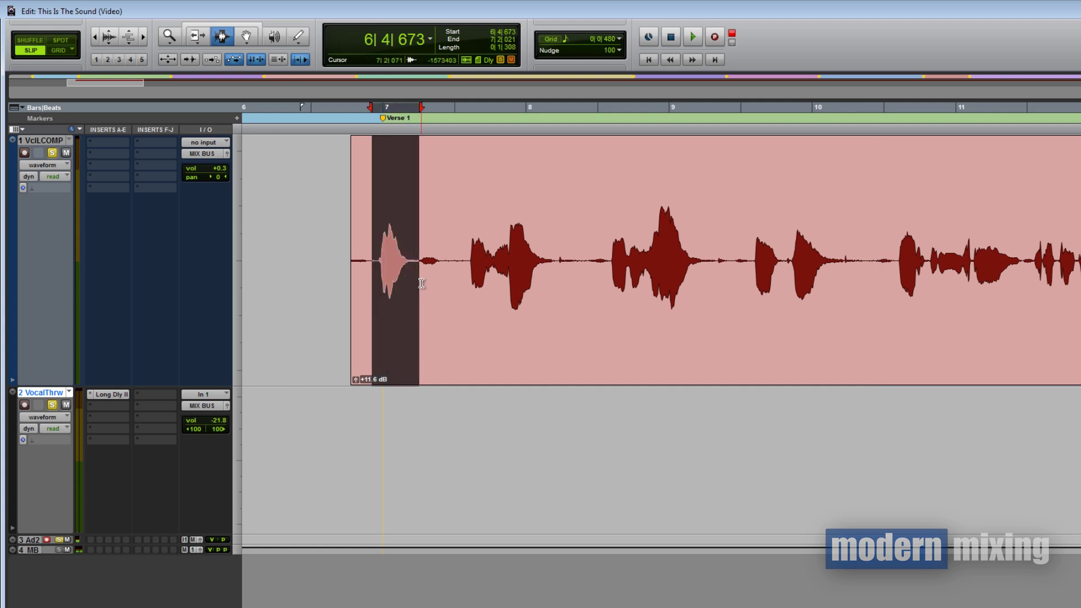
pyautogui.hotkey('ctrl', 'e')
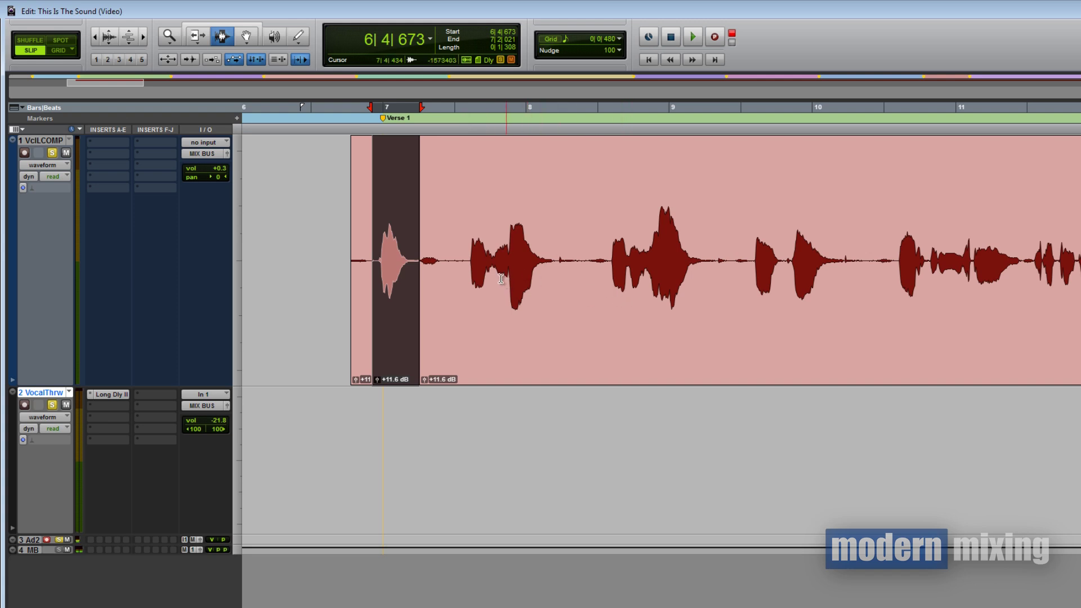
pyautogui.moveTo(493, 271); pyautogui.dragTo(556, 282)
pyautogui.hotkey('ctrl', 'e')
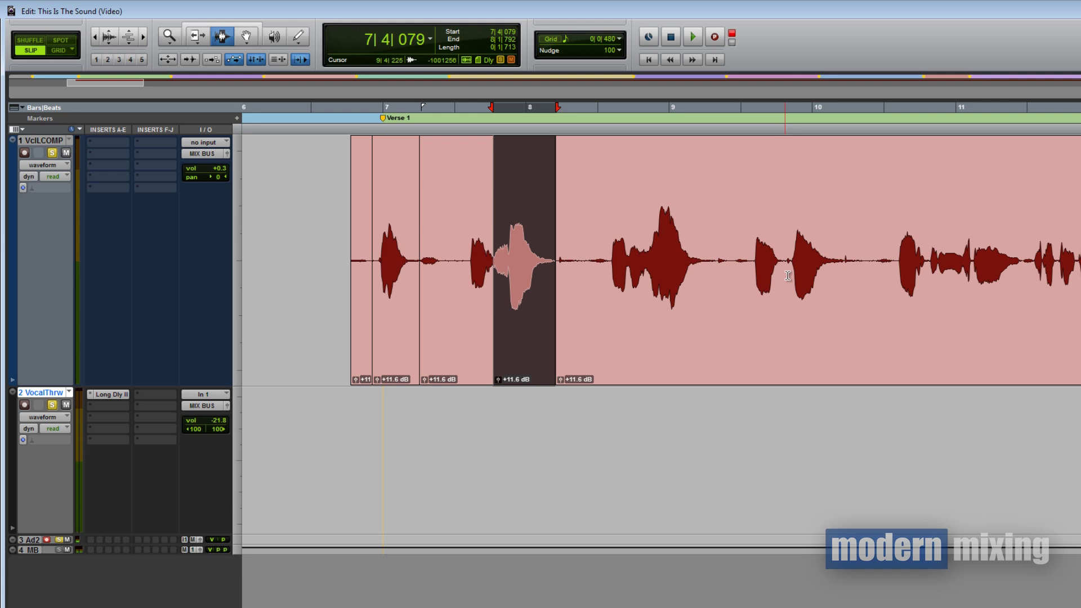
pyautogui.moveTo(788, 276); pyautogui.dragTo(860, 281)
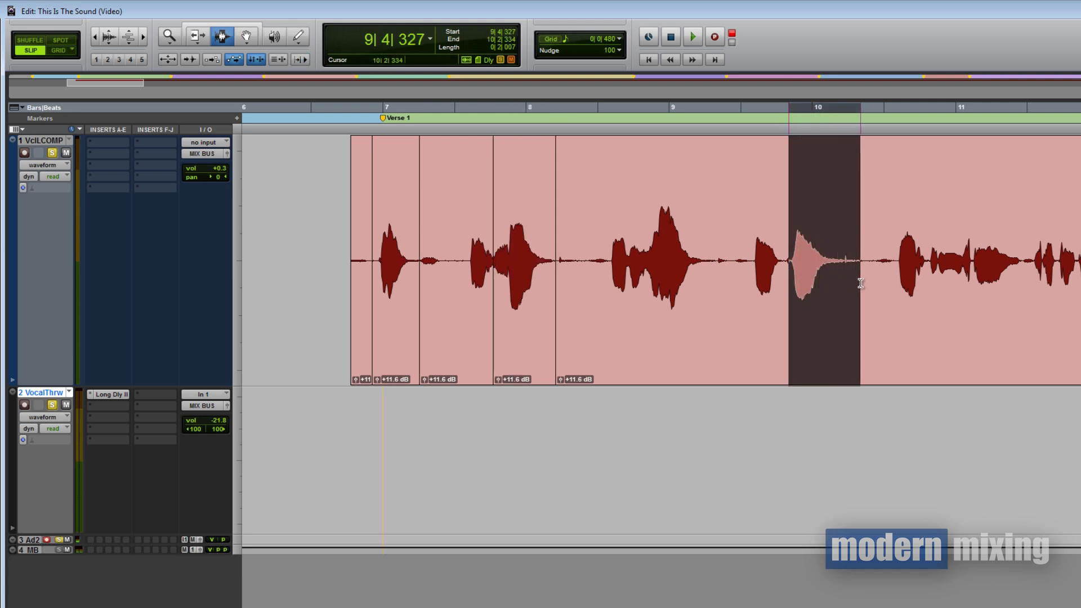
pyautogui.press('n')
pyautogui.hotkey('ctrl', 'e')
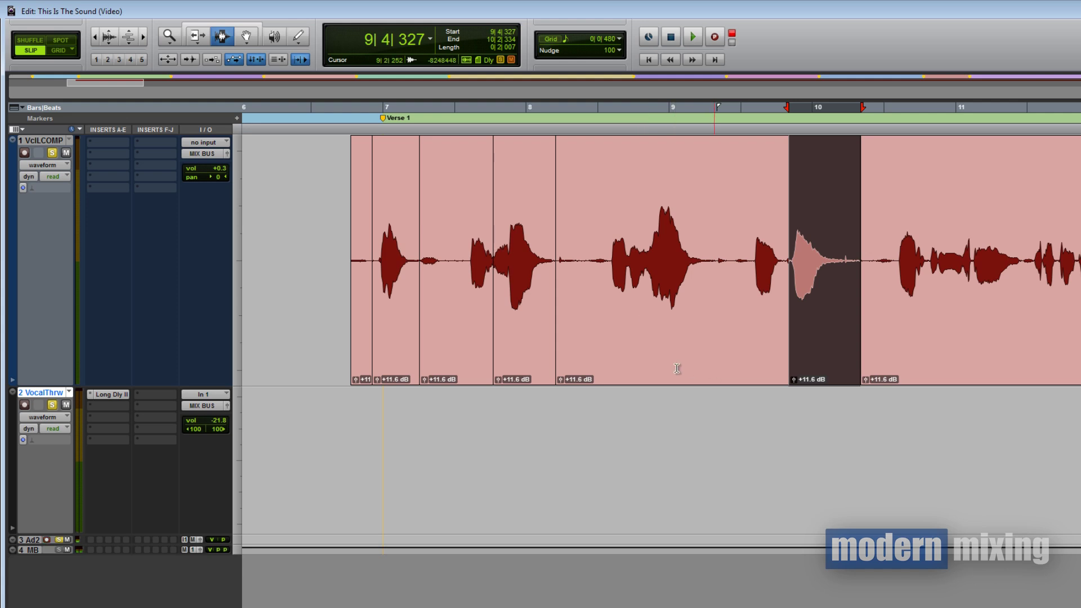
# Copy the three separated lead vocal clips onto the Vocal Throw track at the same timeline positions
pyautogui.click(397, 304)
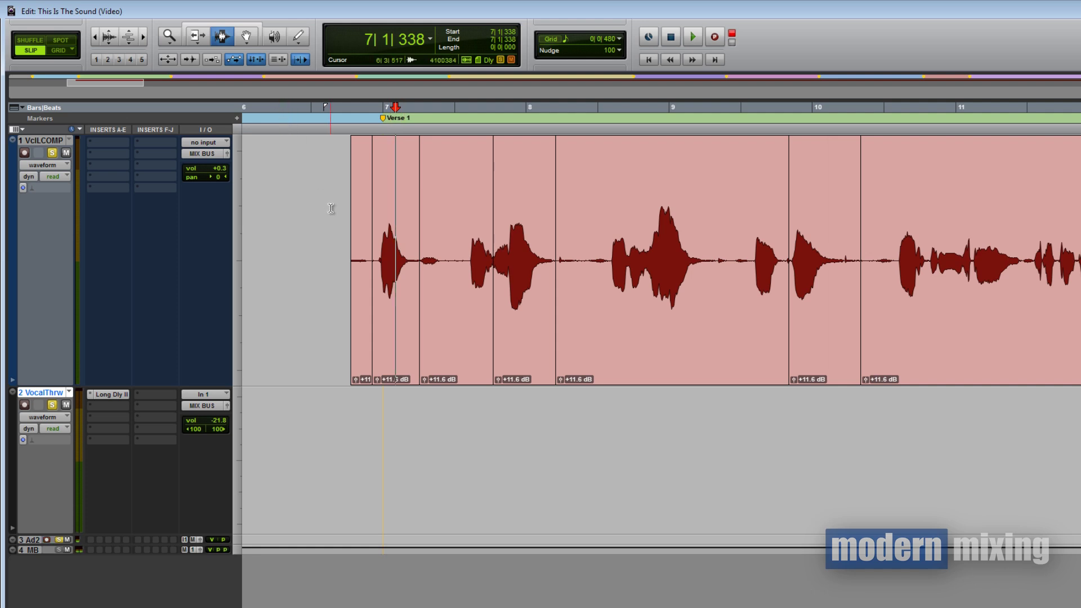
pyautogui.press('F8')
pyautogui.click(404, 323)
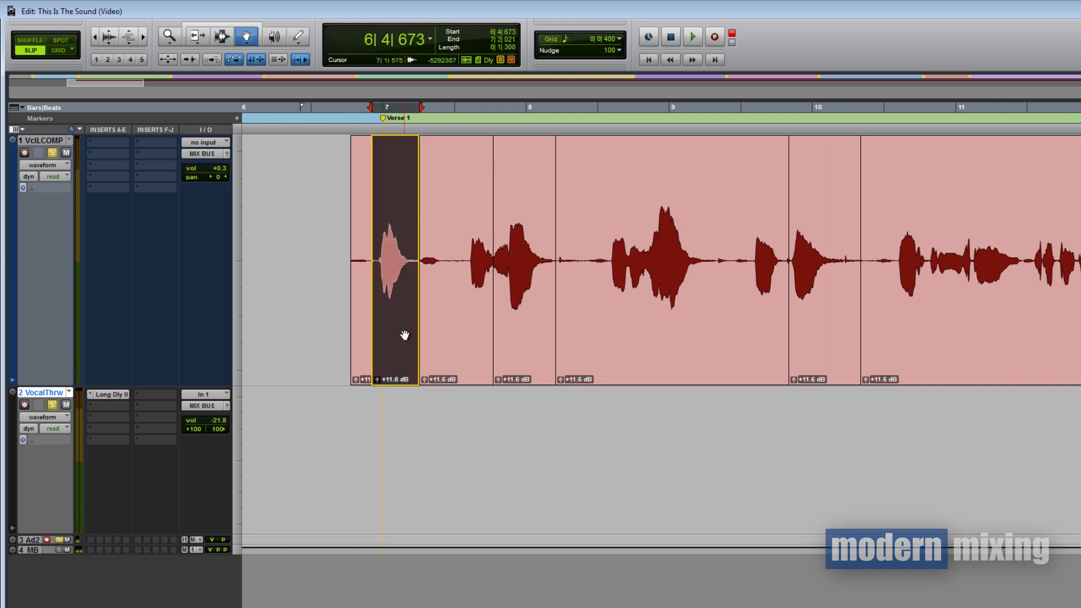
pyautogui.moveTo(404, 335); pyautogui.dragTo(401, 409)
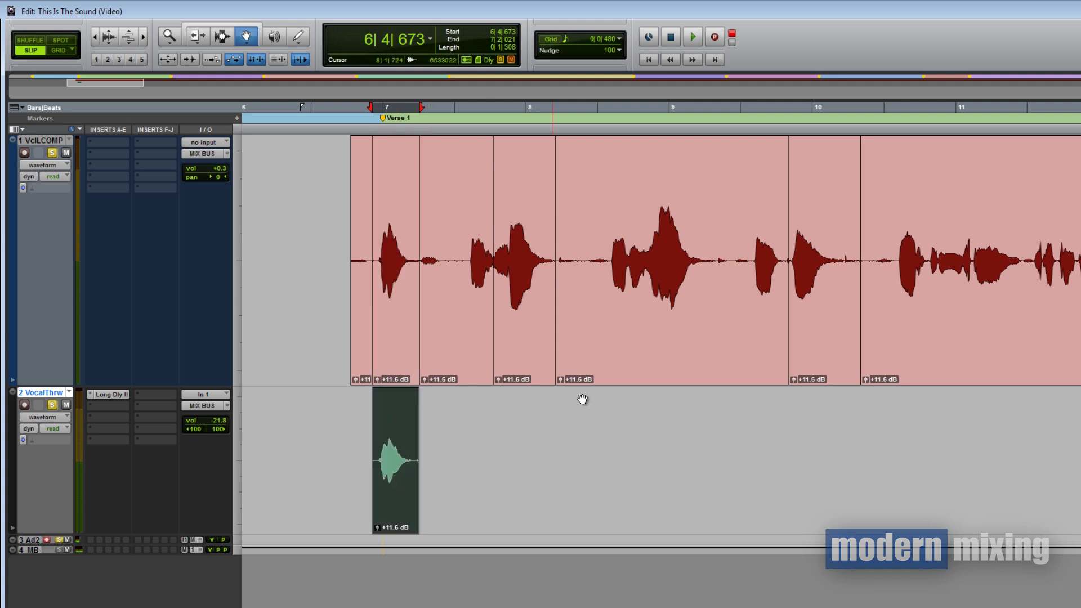
pyautogui.moveTo(521, 374); pyautogui.dragTo(521, 423)
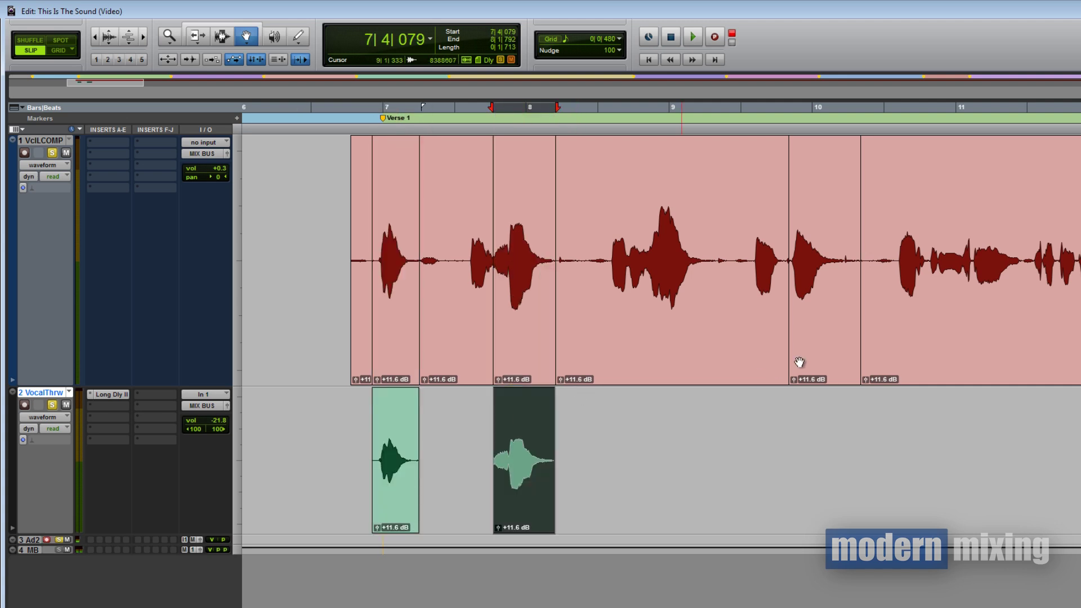
pyautogui.moveTo(820, 378); pyautogui.dragTo(822, 419)
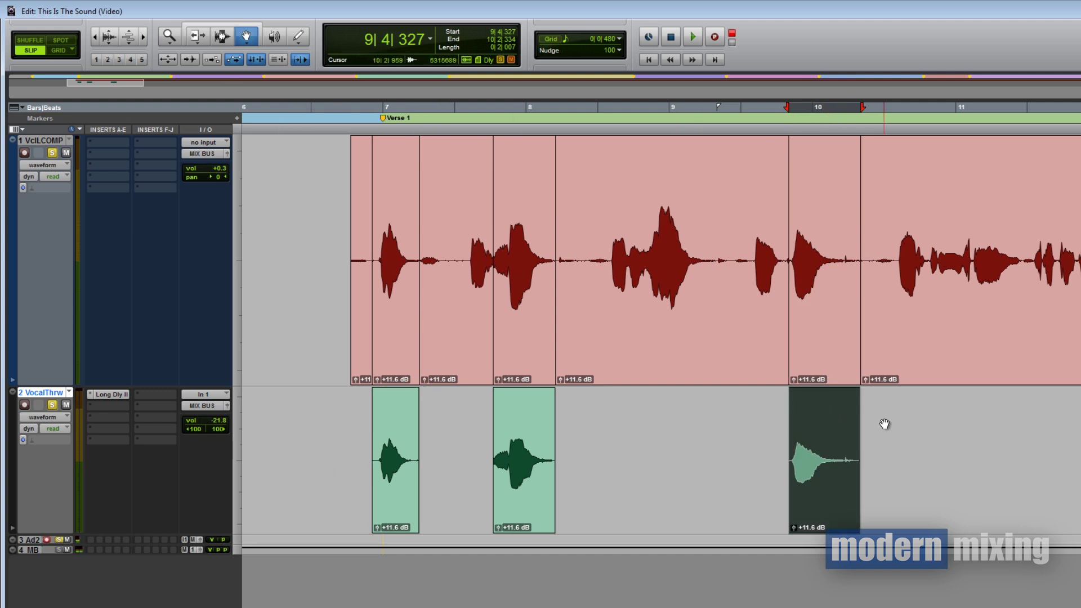
# Add a fade-in and a fade-out to each of the three clips on the Vocal Throw track
pyautogui.hotkey('F7', 'F8')
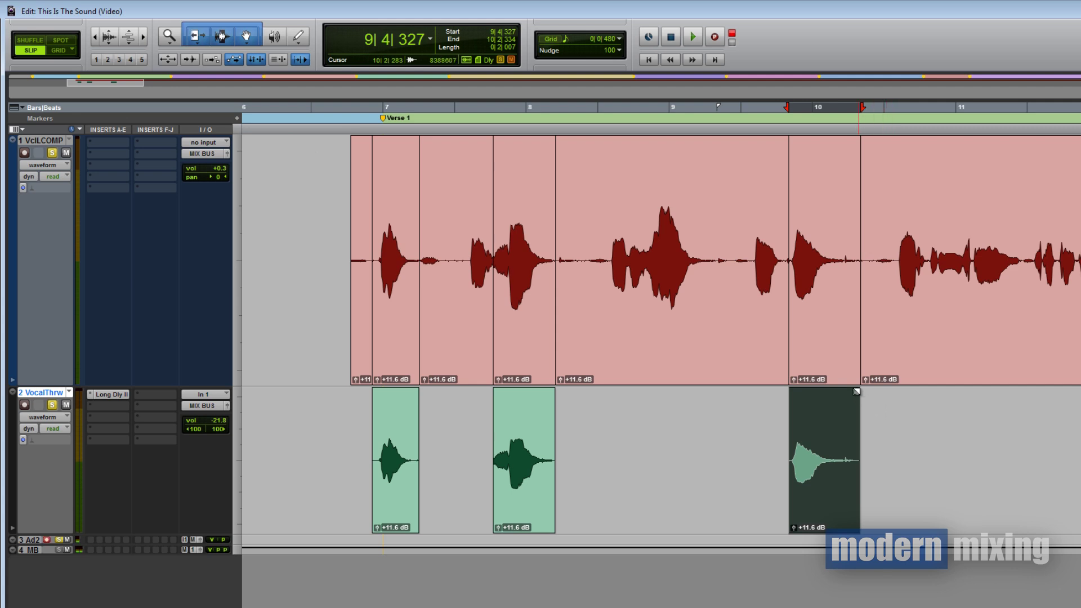
pyautogui.moveTo(858, 391); pyautogui.dragTo(795, 388)
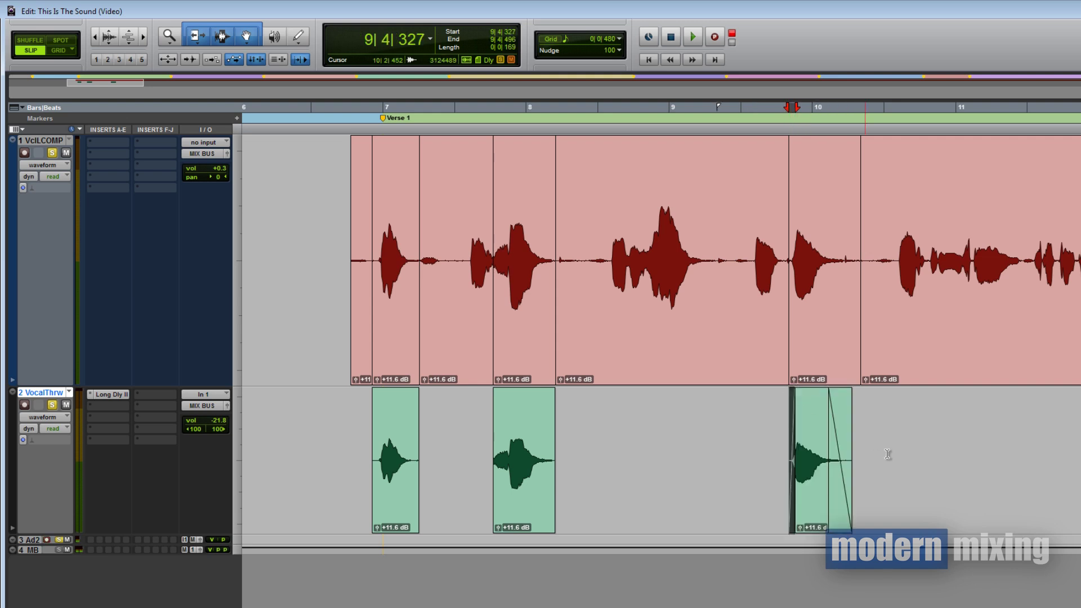
pyautogui.moveTo(553, 390); pyautogui.dragTo(500, 387)
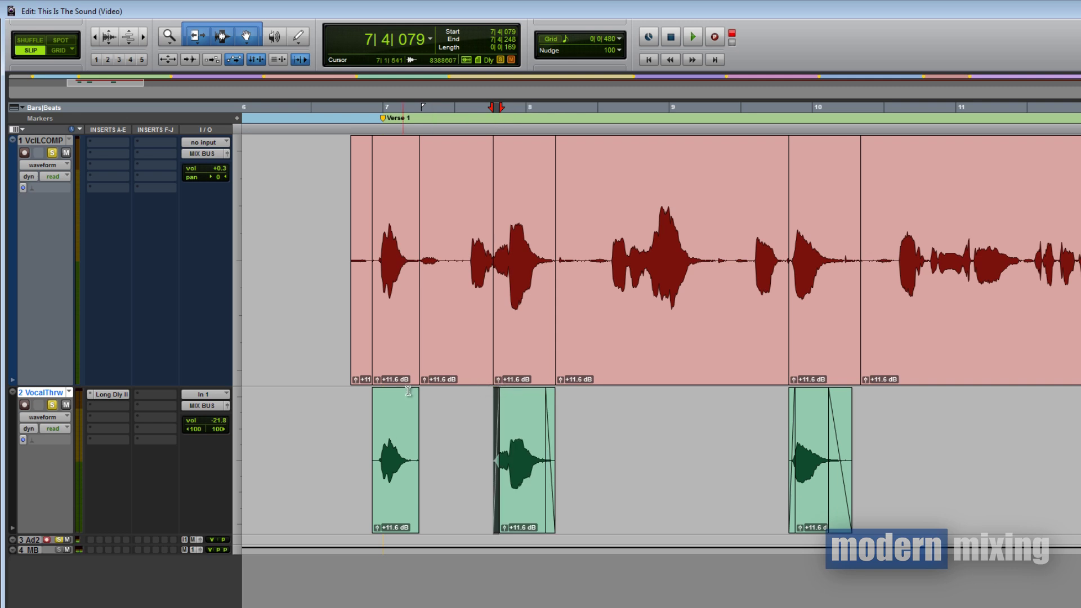
pyautogui.moveTo(415, 393); pyautogui.dragTo(380, 395)
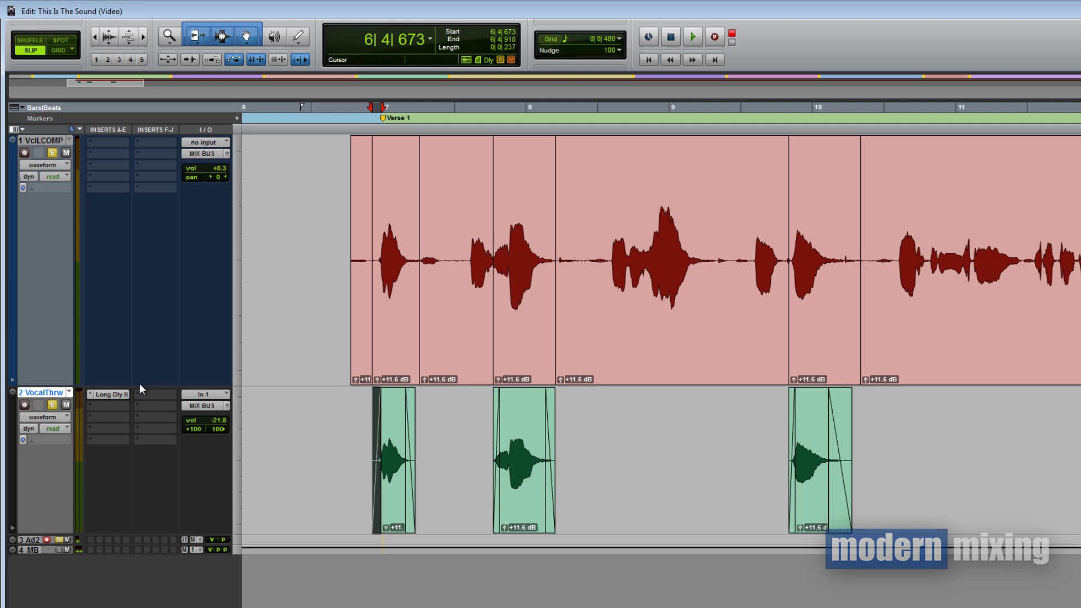
# Examine the delay time settings of the Long Delay II insert on the Vocal Throw track
pyautogui.click(107, 393)
pyautogui.moveTo(384, 207); pyautogui.dragTo(560, 182)
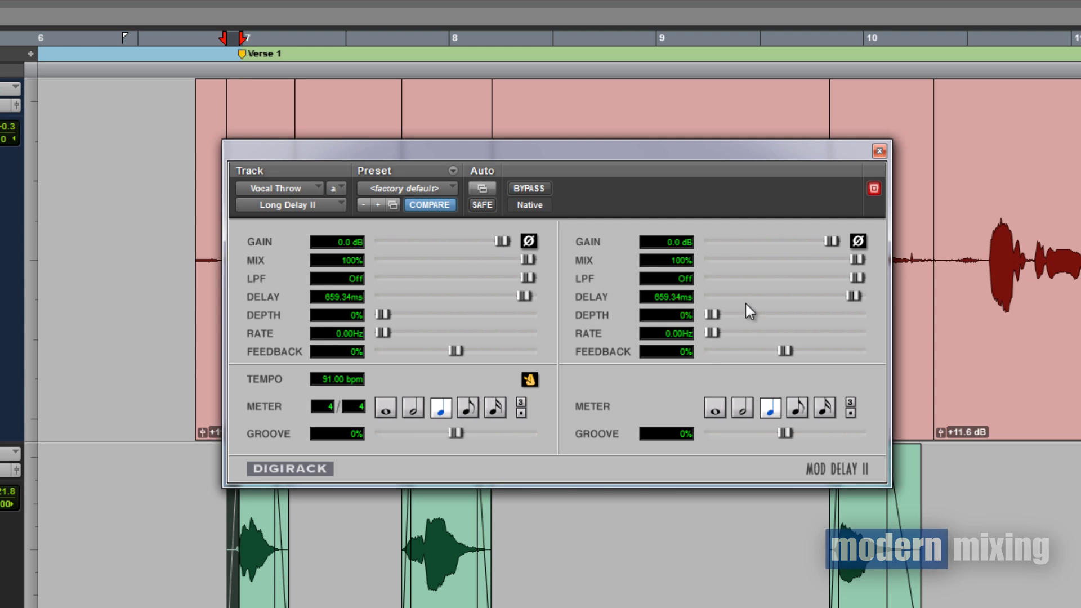
pyautogui.click(854, 296)
pyautogui.moveTo(853, 297); pyautogui.dragTo(855, 296)
pyautogui.click(881, 149)
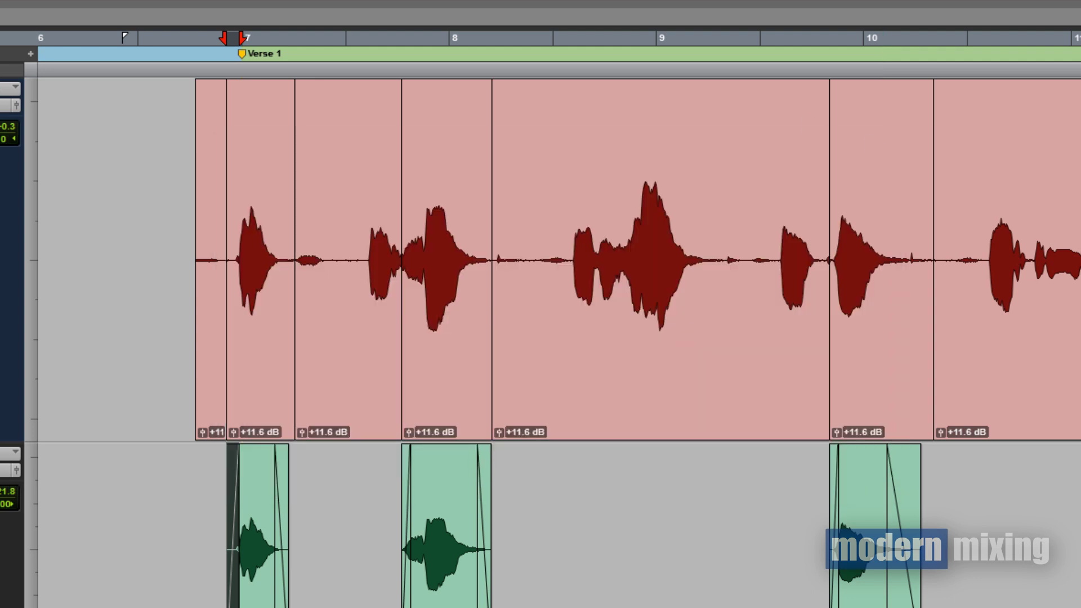
# Play the session from just before Verse 1 to hear the delayed vocal throws with the lead vocal
pyautogui.click(187, 67)
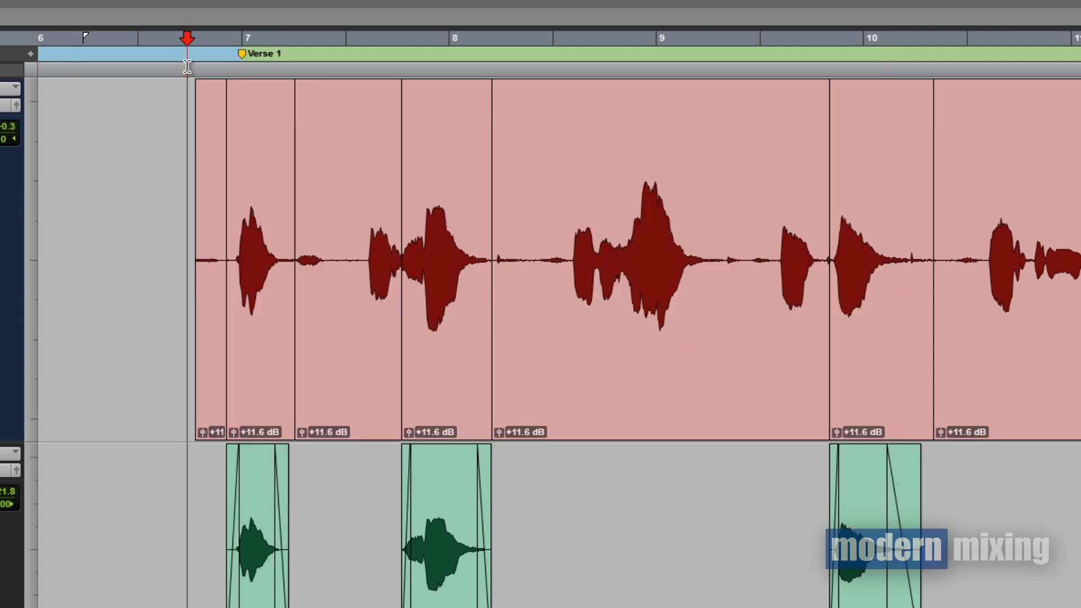
pyautogui.press('space')
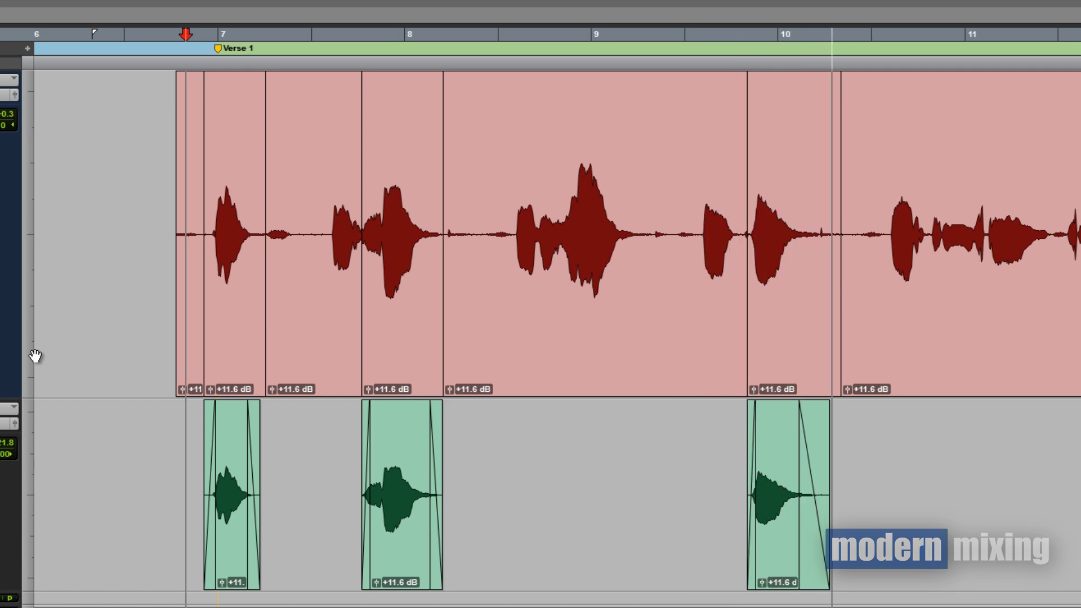
pyautogui.press('space')
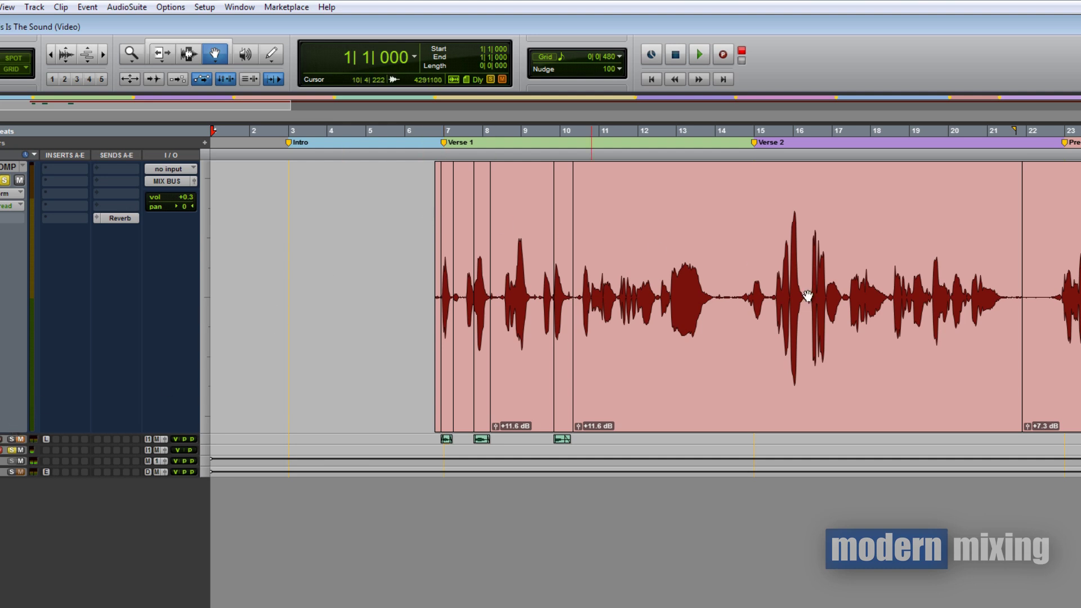
pyautogui.scroll(2, 434, 341)
pyautogui.hscroll(5, 490, 358)
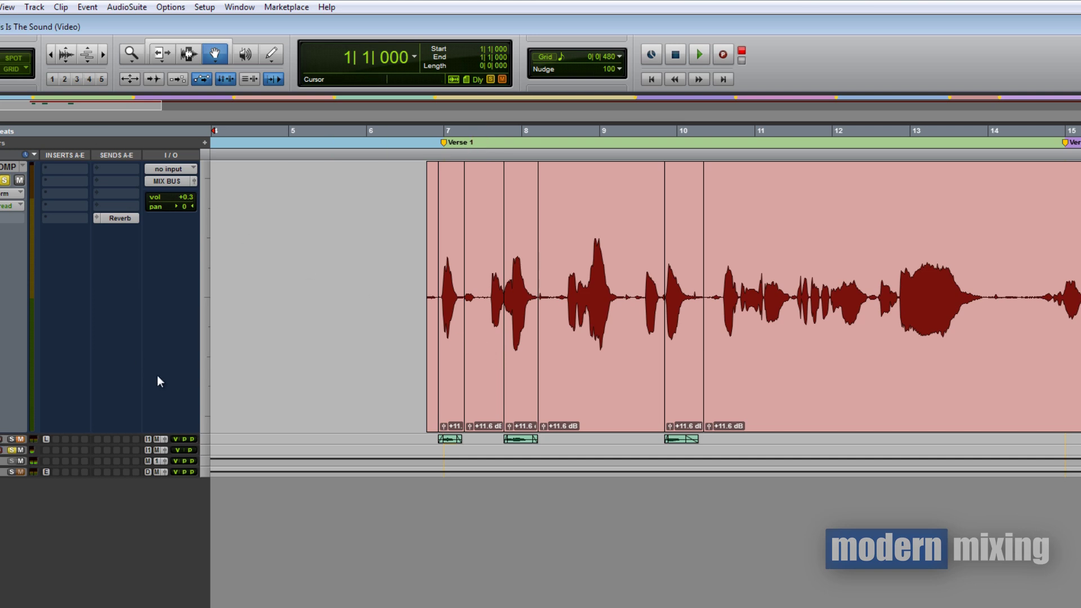
pyautogui.hotkey('ctrl', 'shift', 'n')
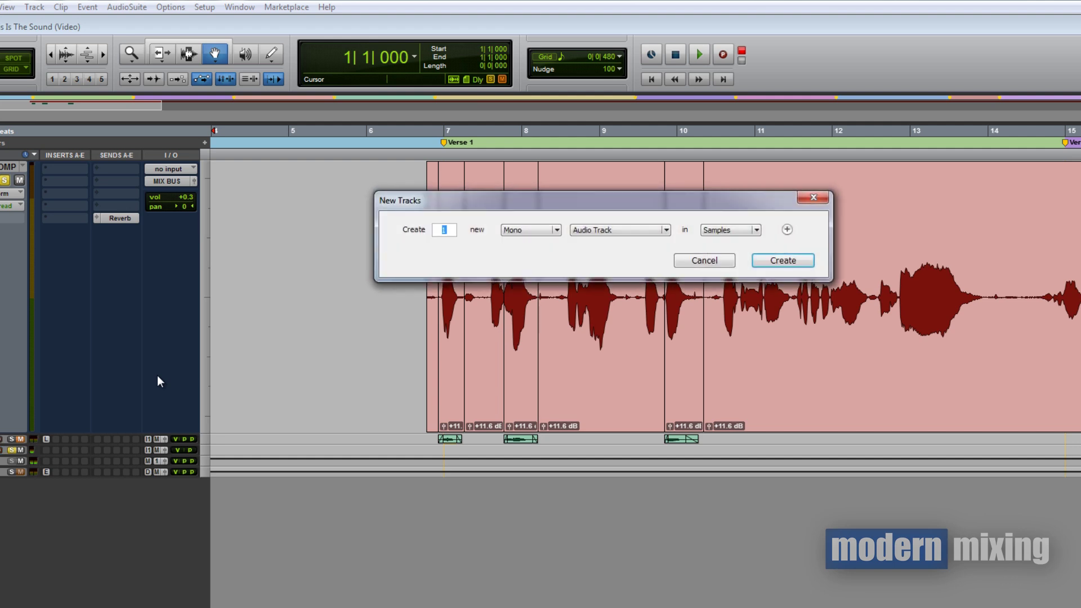
pyautogui.click(600, 231)
pyautogui.click(606, 246)
pyautogui.click(528, 246)
pyautogui.click(704, 260)
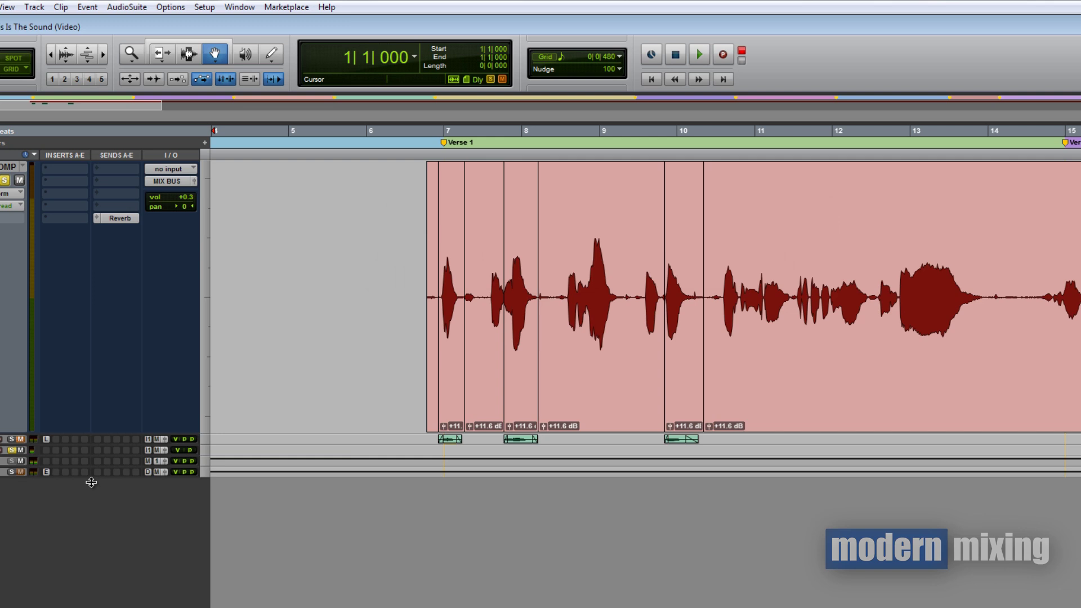
# Place the Aux 5 track enlarged directly below the lead vocal track and inspect its Extra Long Delay II insert
pyautogui.moveTo(95, 472); pyautogui.dragTo(99, 607)
pyautogui.click(62, 442)
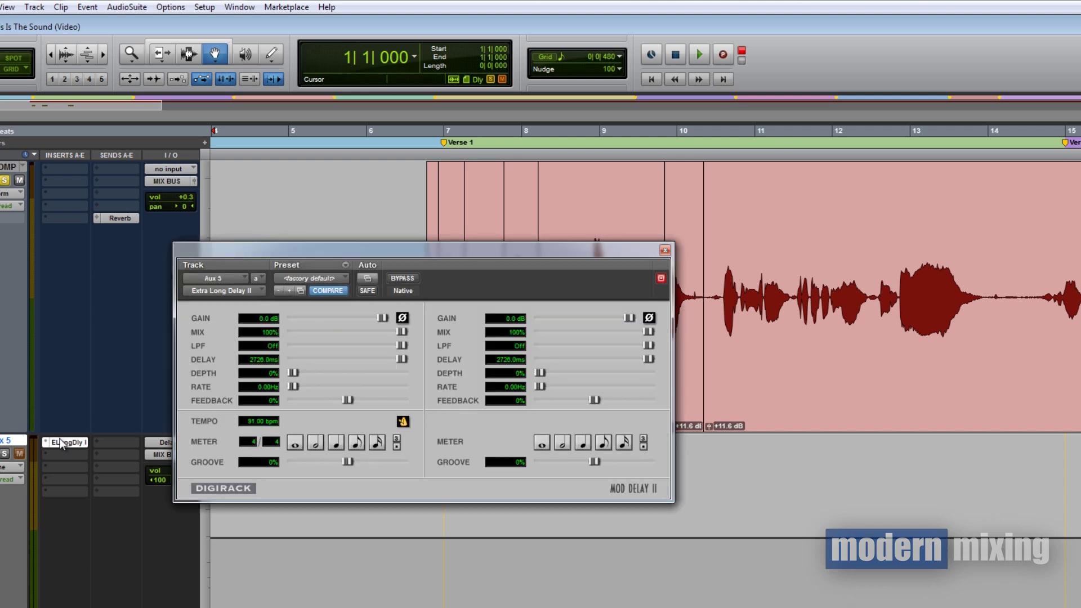
pyautogui.click(664, 250)
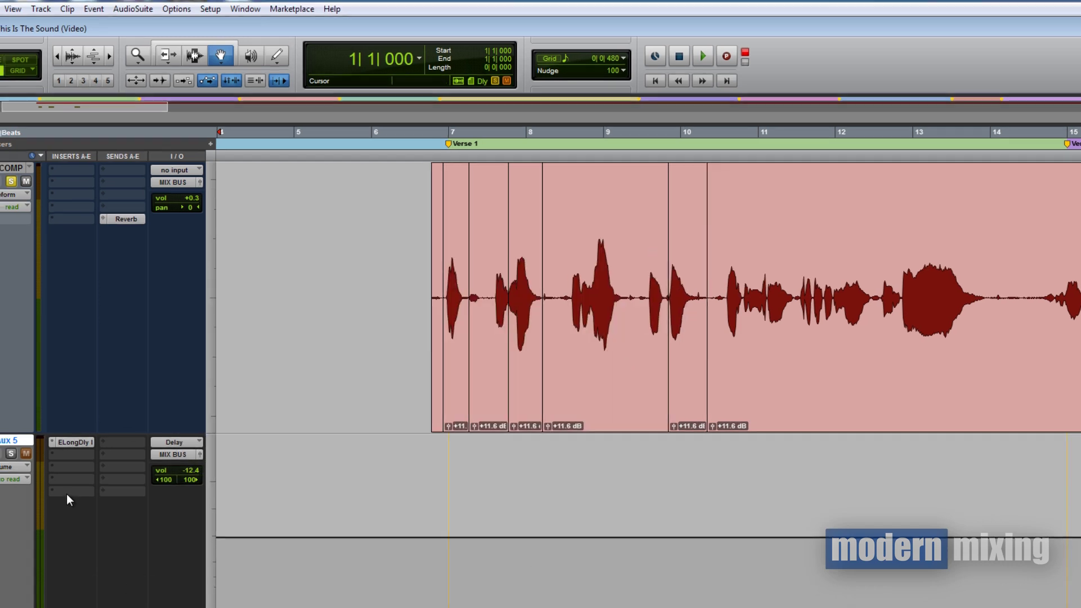
# Rename the Aux 5 track as Verse Throw
pyautogui.doubleClick(40, 439)
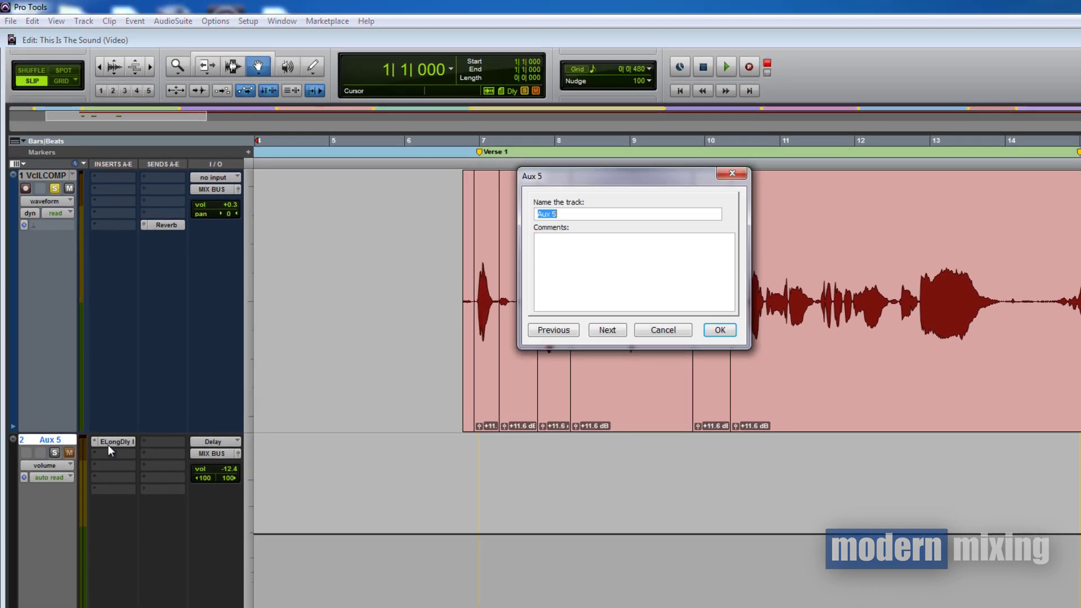
pyautogui.write('Delay Verse')
pyautogui.press('BackSpace')
pyautogui.press('BackSpace')
pyautogui.press('BackSpace')
pyautogui.press('BackSpace')
pyautogui.press('BackSpace')
pyautogui.press('BackSpace')
pyautogui.press('BackSpace')
pyautogui.press('BackSpace')
pyautogui.press('BackSpace')
pyautogui.press('BackSpace')
pyautogui.write('Verse Throw')
pyautogui.press('Return')
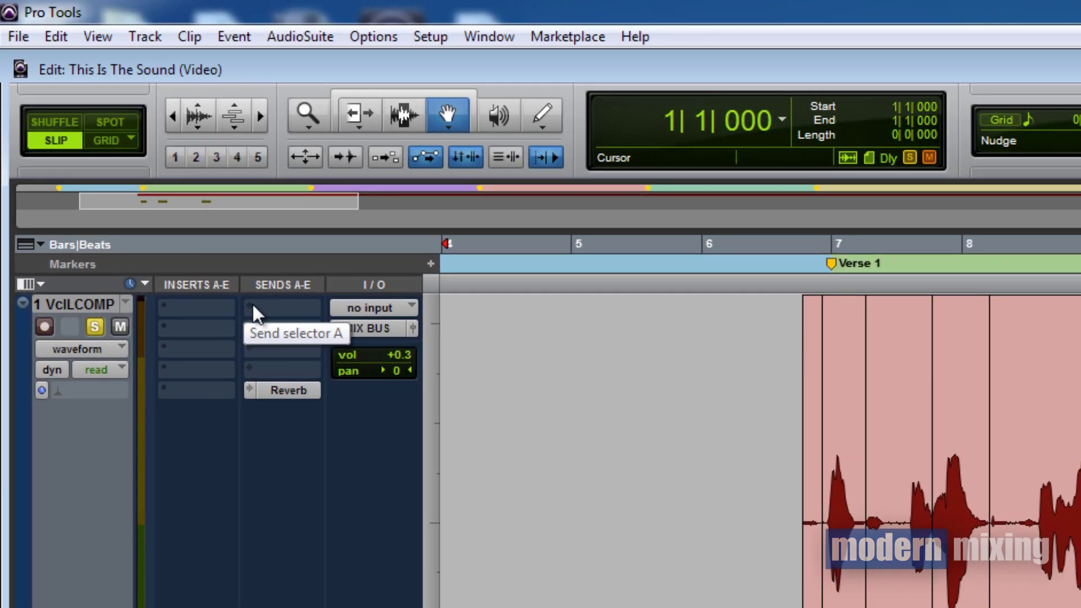
# Assign send A of the lead vocal track to the stereo Delay bus
pyautogui.click(253, 305)
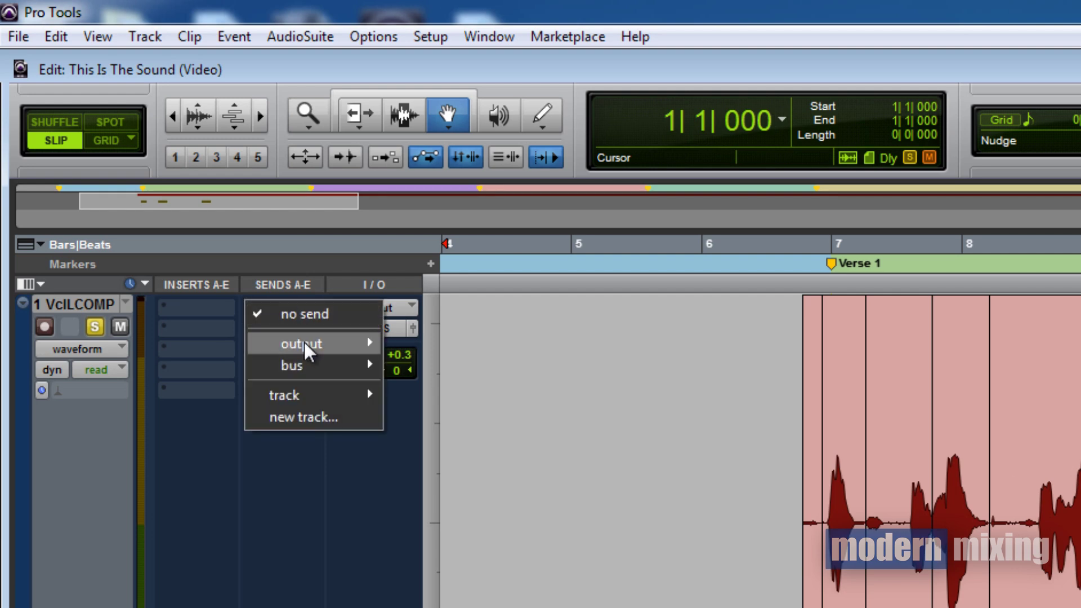
pyautogui.moveTo(309, 369)
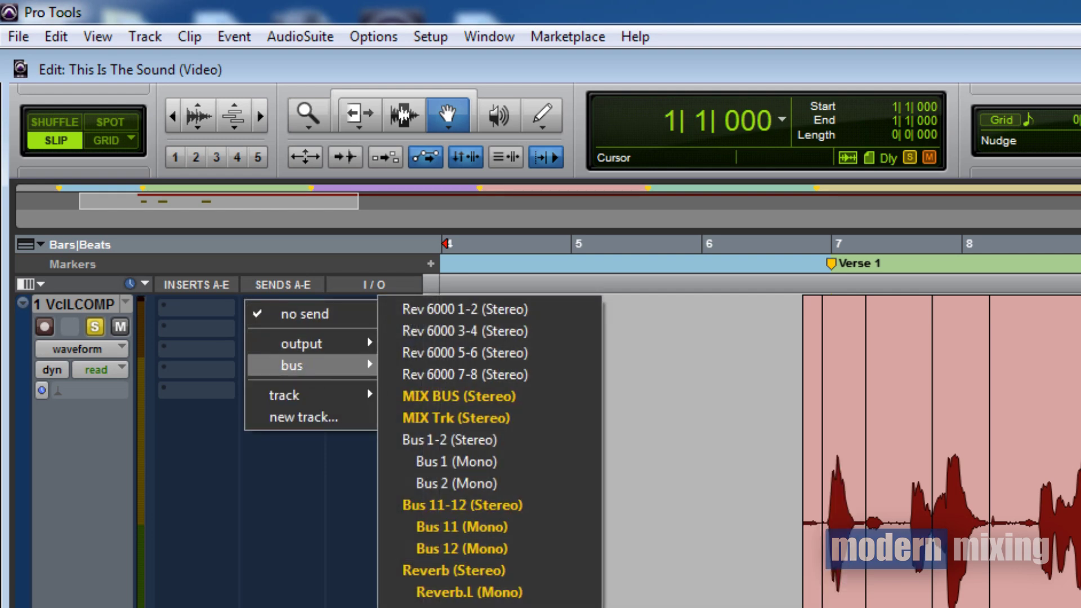
pyautogui.click(439, 607)
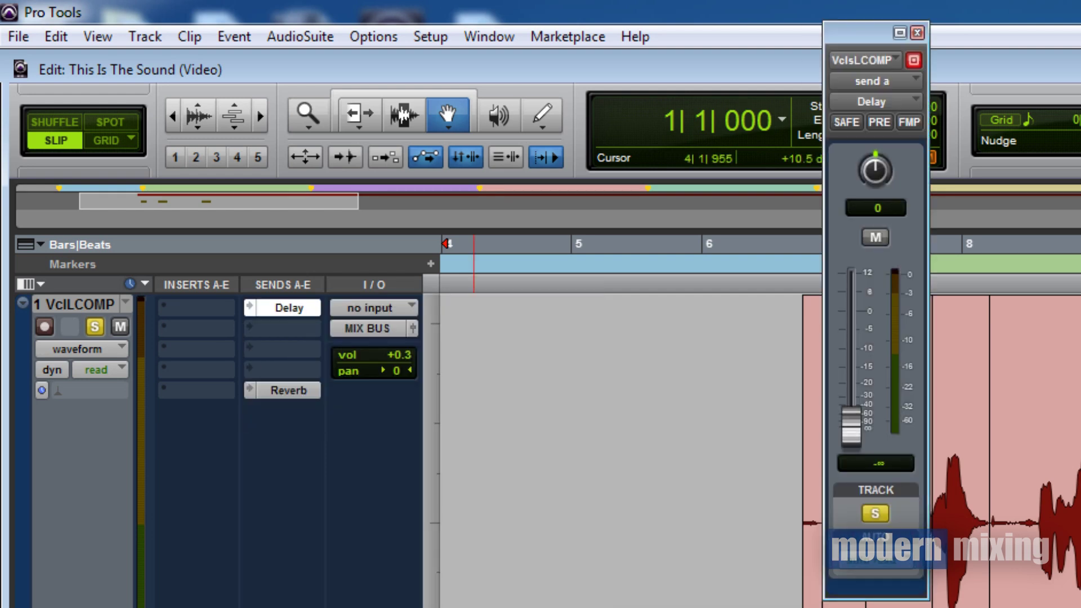
pyautogui.click(918, 34)
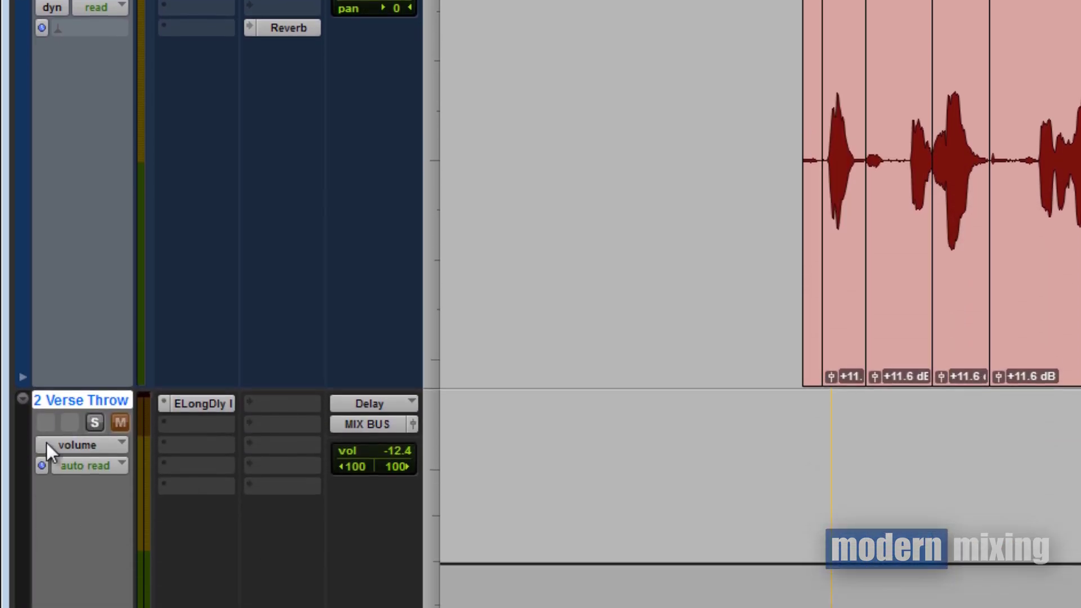
# Check the Verse Throw track's input bus assignment and review the settings of its Extra Long Delay II insert
pyautogui.click(388, 404)
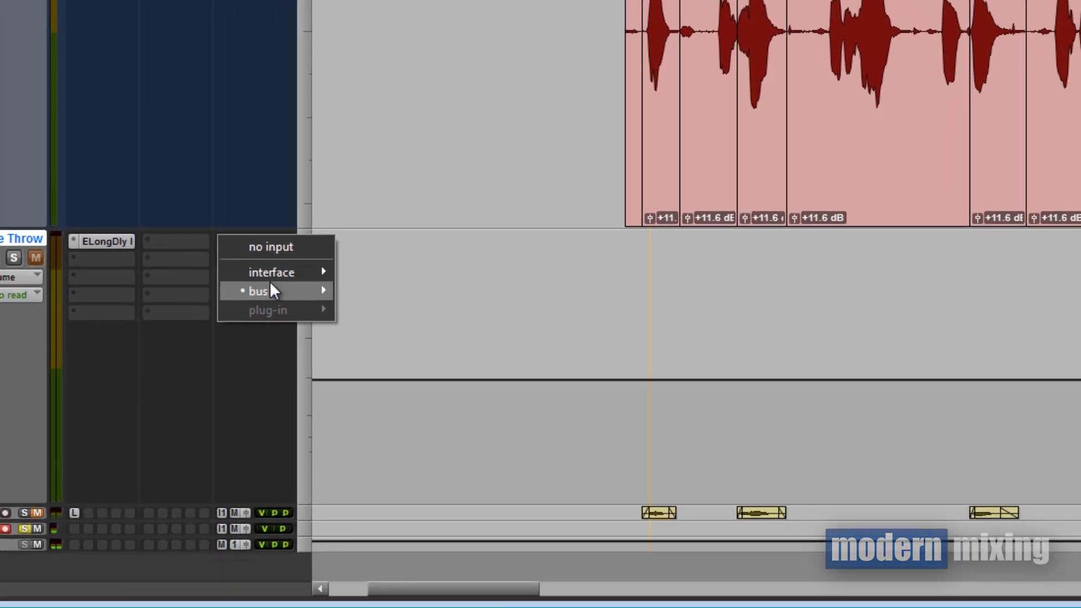
pyautogui.moveTo(270, 290)
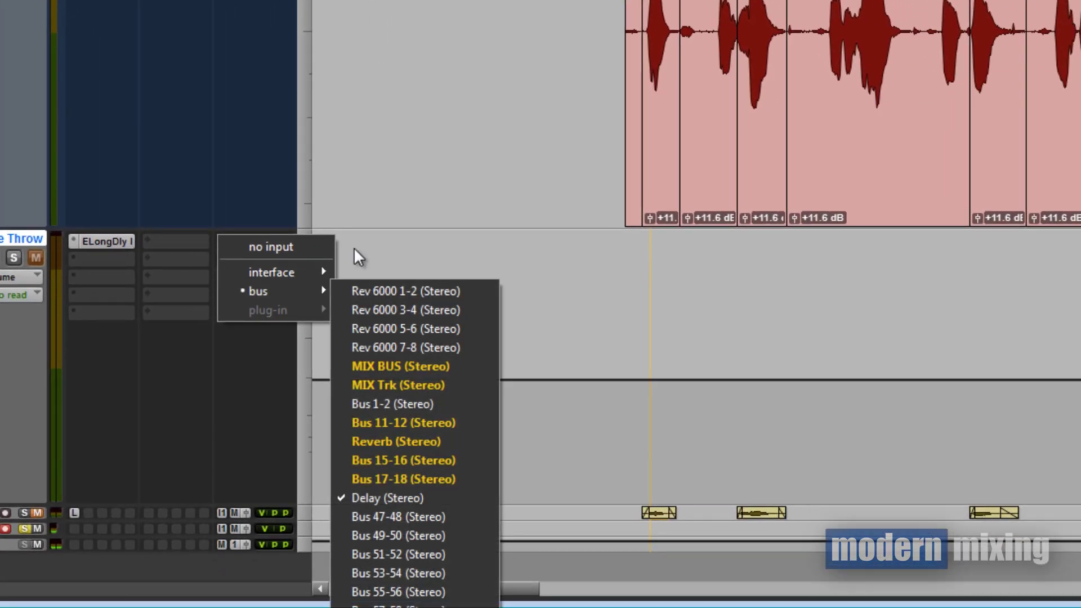
pyautogui.click(406, 498)
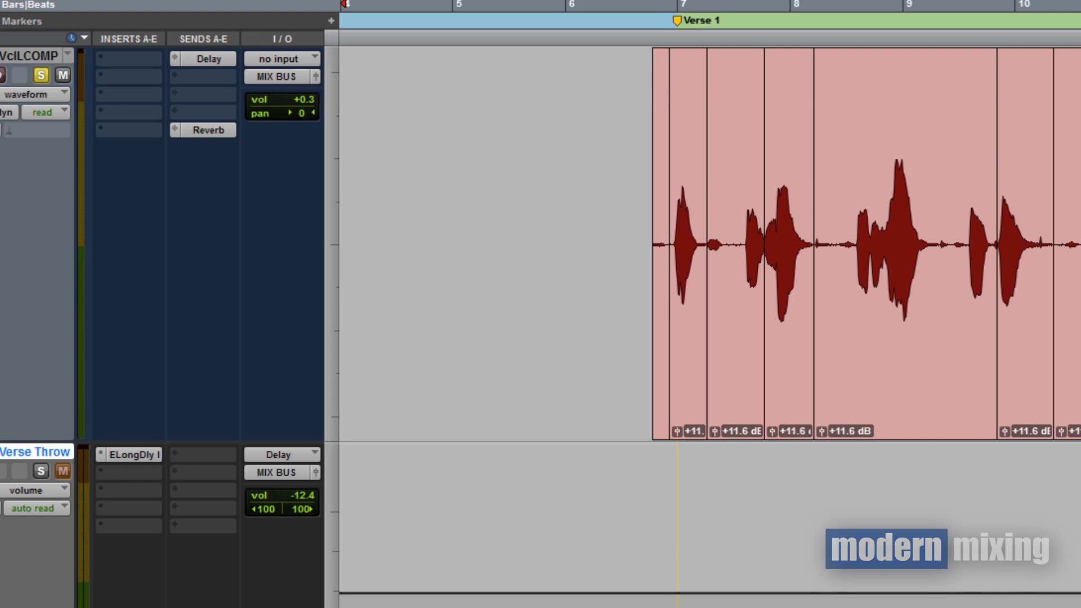
pyautogui.click(129, 456)
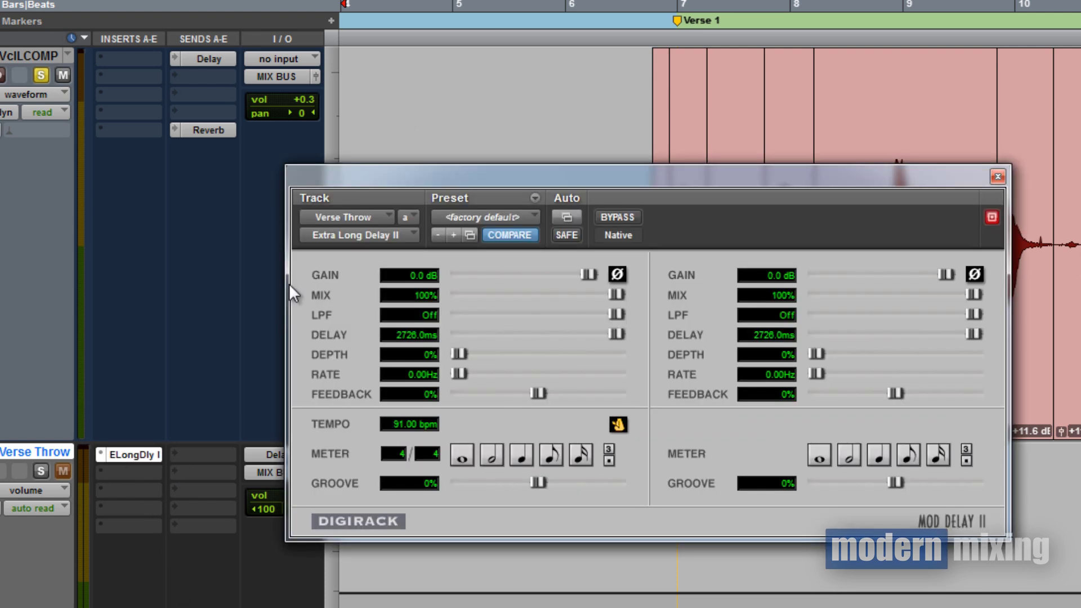
pyautogui.click(997, 177)
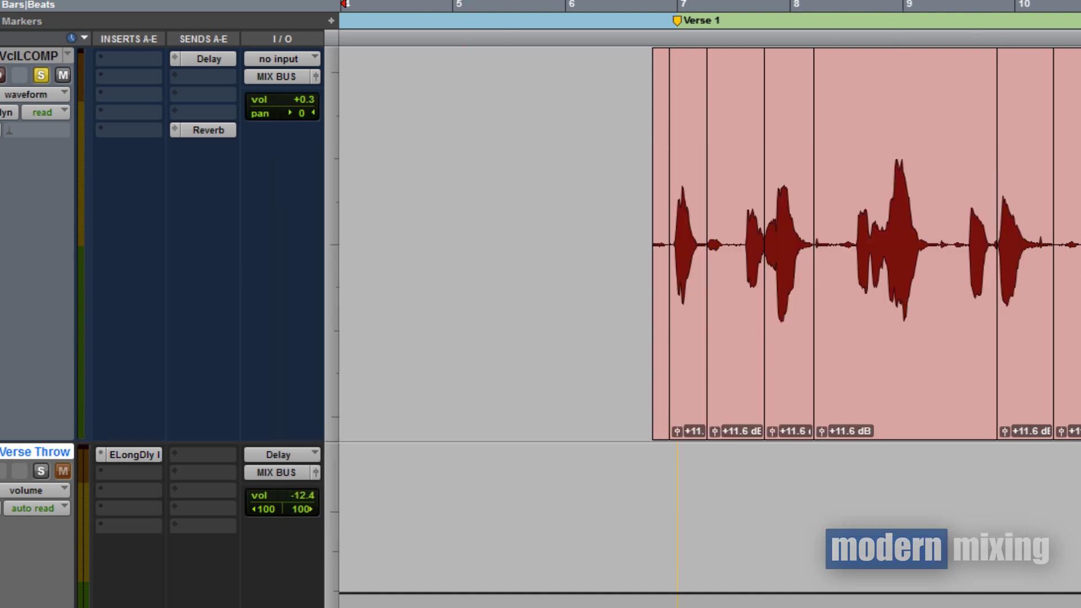
# Show an enlarged automation lane under the lead vocal track and set it to the level of the Delay send
pyautogui.click(2, 403)
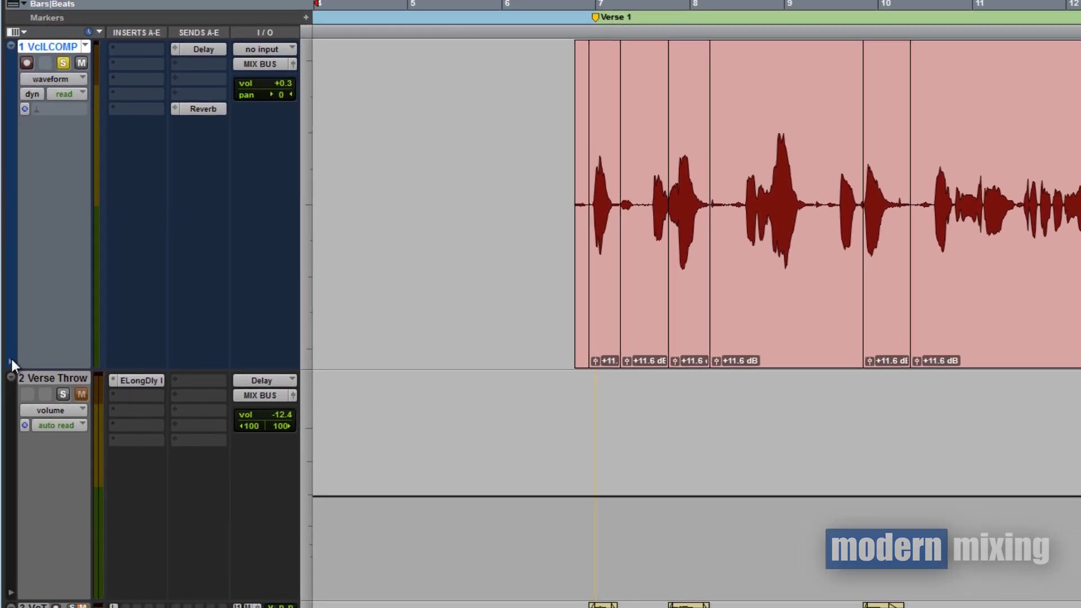
pyautogui.click(12, 362)
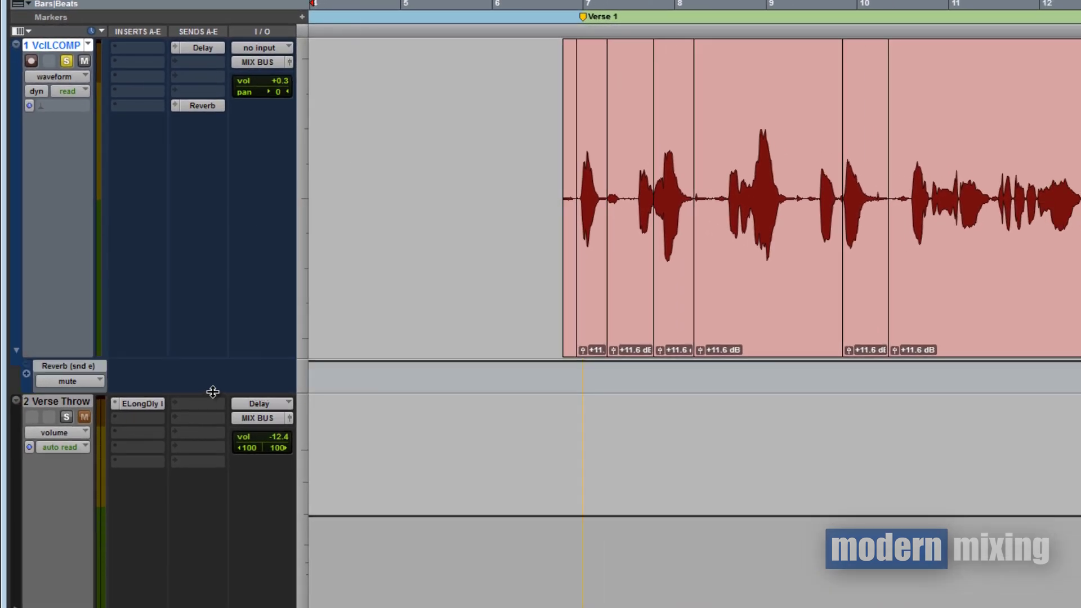
pyautogui.moveTo(212, 392); pyautogui.dragTo(225, 451)
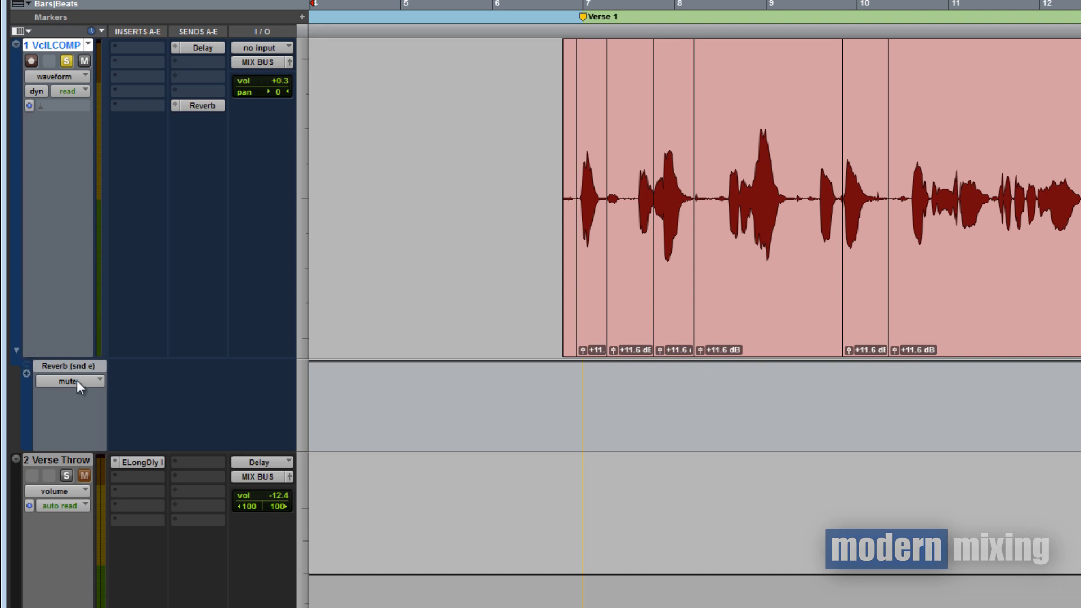
pyautogui.click(96, 380)
pyautogui.moveTo(186, 431)
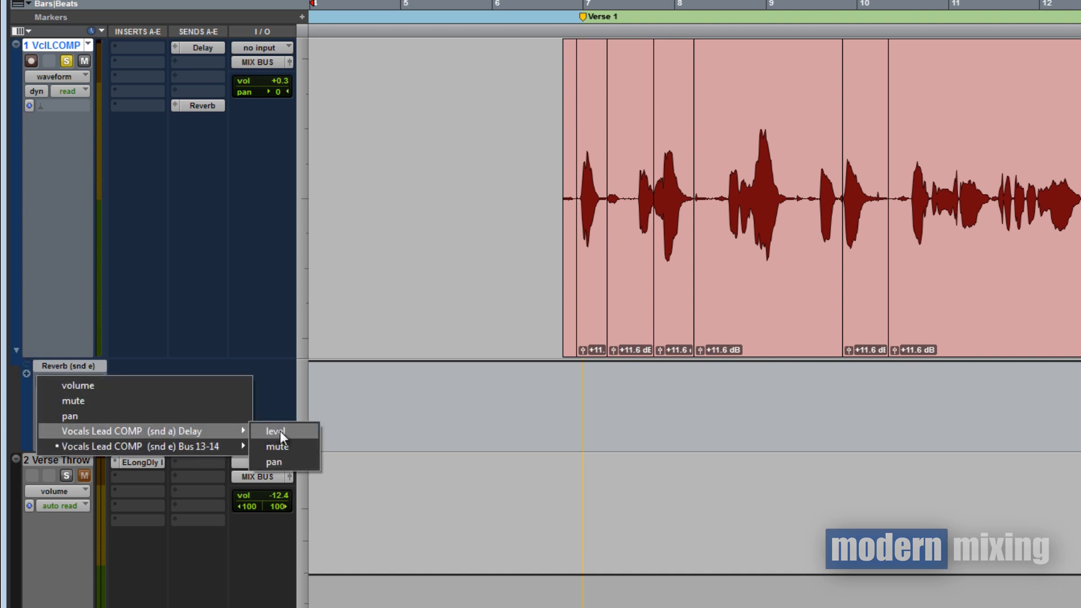
pyautogui.click(281, 430)
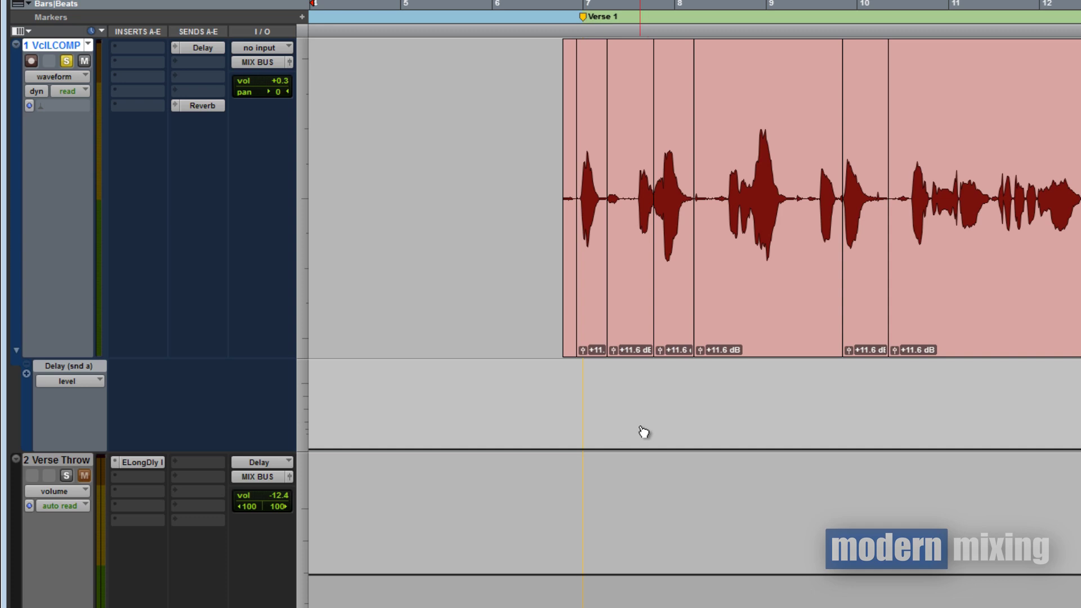
# Draw Delay send level automation that rises over the first separated vocal word at Verse 1 and falls back to minimum after it
pyautogui.press('t')
pyautogui.hscroll(3, 683, 424)
pyautogui.hscroll(-5, 647, 424)
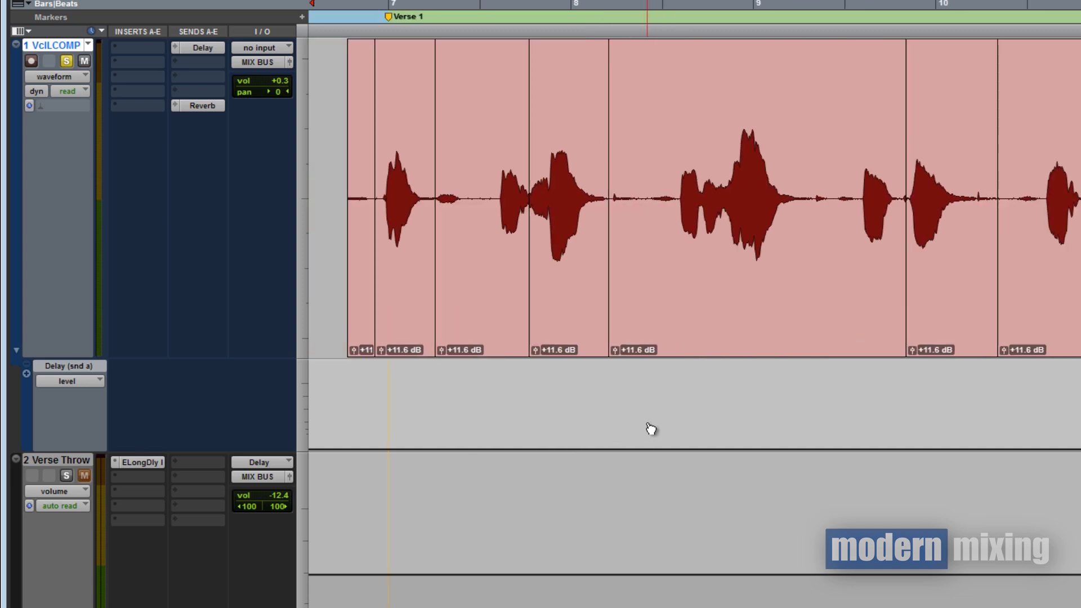
pyautogui.hscroll(-3, 651, 429)
pyautogui.hscroll(1, 651, 429)
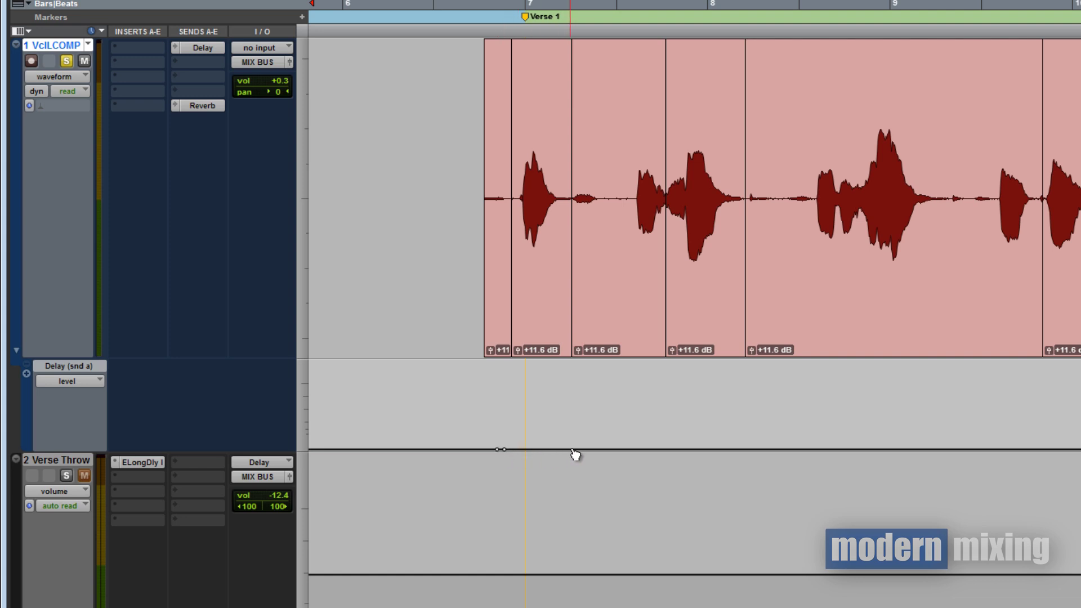
pyautogui.moveTo(570, 450); pyautogui.dragTo(563, 370)
pyautogui.moveTo(505, 449); pyautogui.dragTo(509, 382)
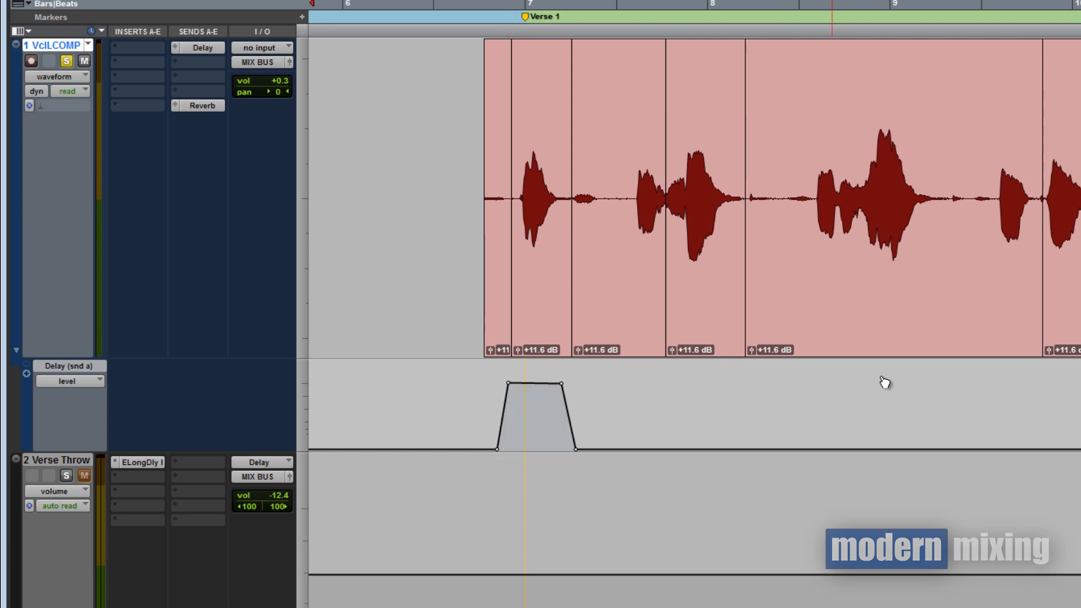
# Draw matching Delay send level rises over the second and third separated vocal words, falling back to minimum after each
pyautogui.hscroll(2, 682, 405)
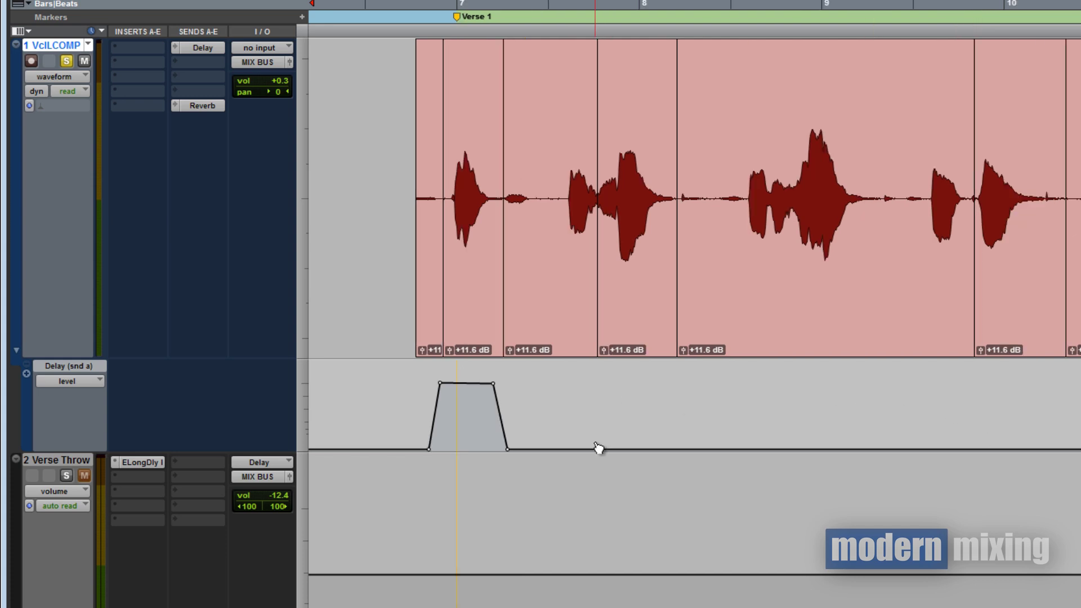
pyautogui.moveTo(612, 450); pyautogui.dragTo(606, 388)
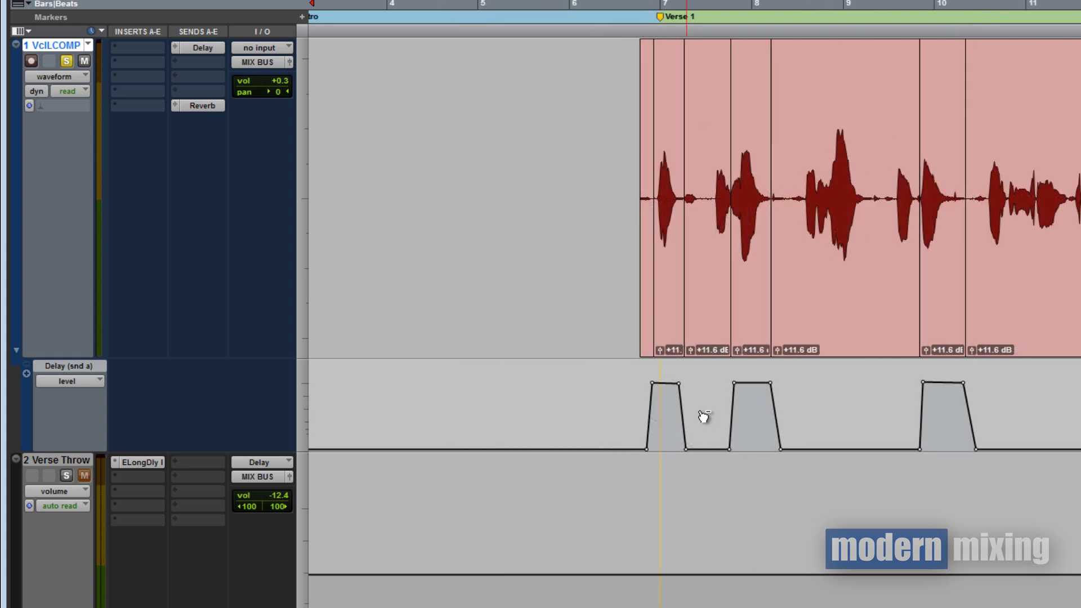
pyautogui.scroll(1, 702, 415)
pyautogui.hscroll(-2, 697, 414)
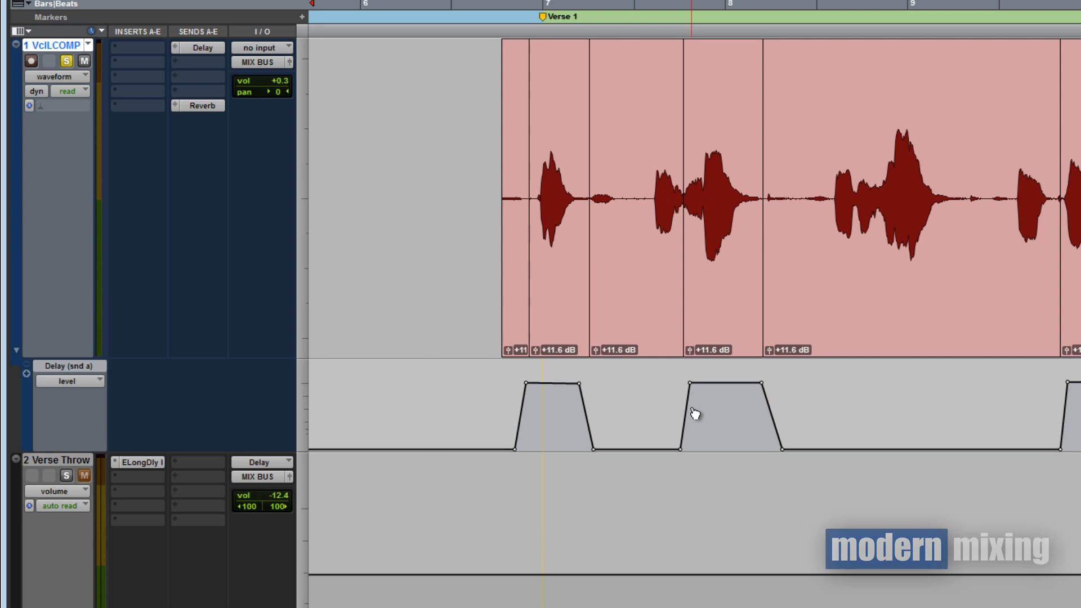
pyautogui.hscroll(1, 697, 415)
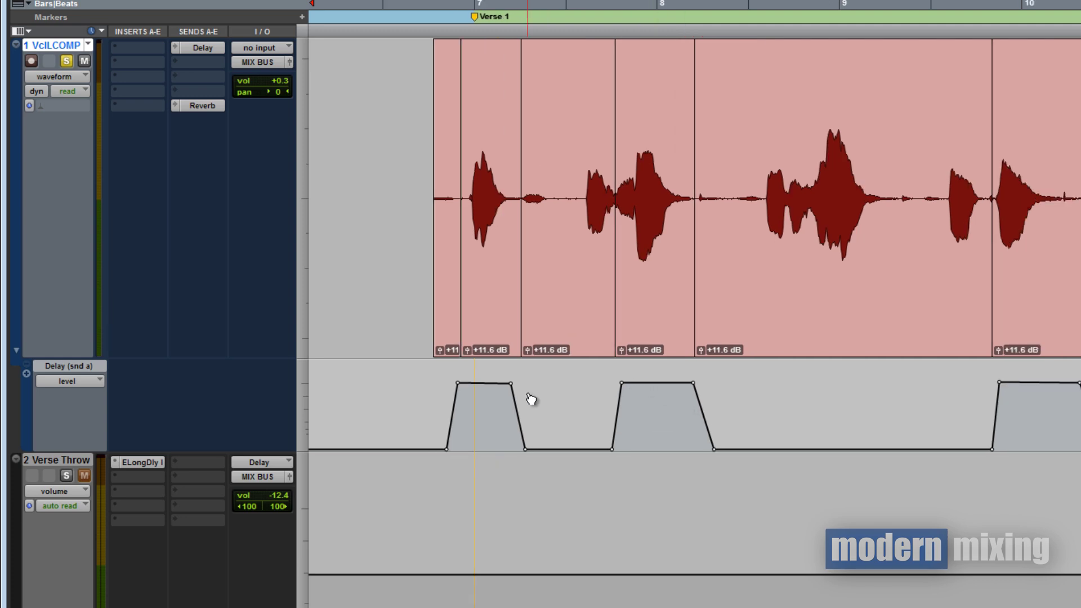
pyautogui.scroll(-2, 528, 398)
pyautogui.click(458, 315)
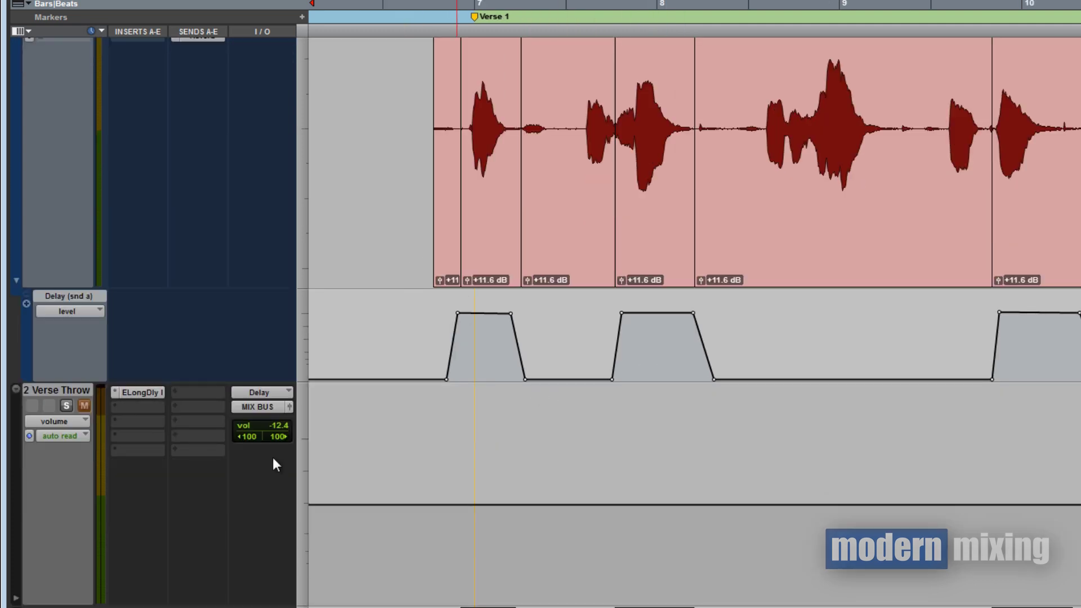
# Set the Extra Long Delay II on Verse Throw to quarter notes, then offset the delays to 654.07 ms left and 662.64 ms right
pyautogui.click(139, 392)
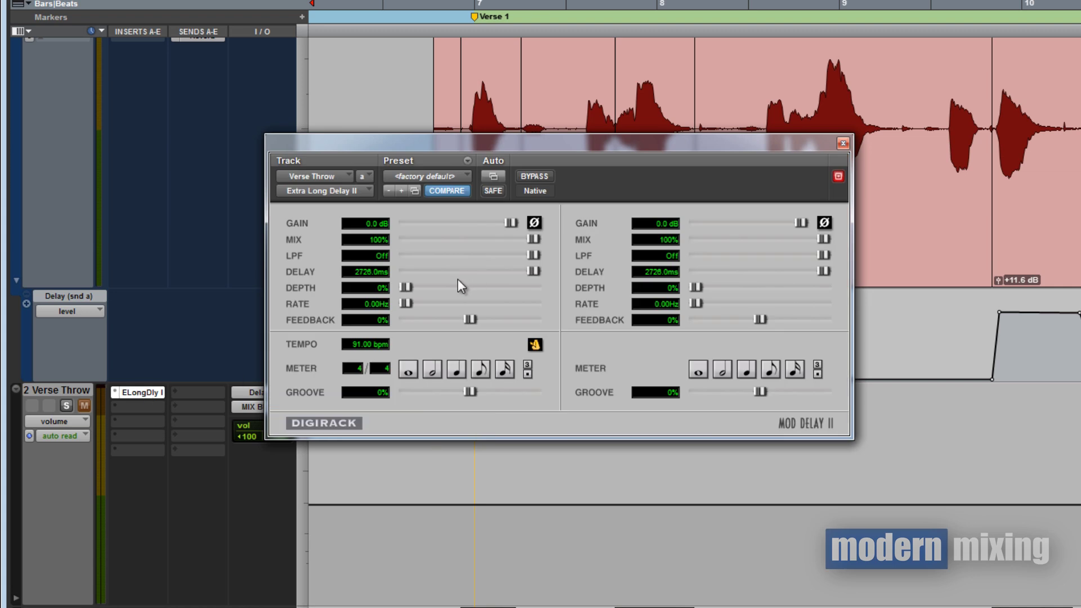
pyautogui.click(460, 371)
pyautogui.click(751, 371)
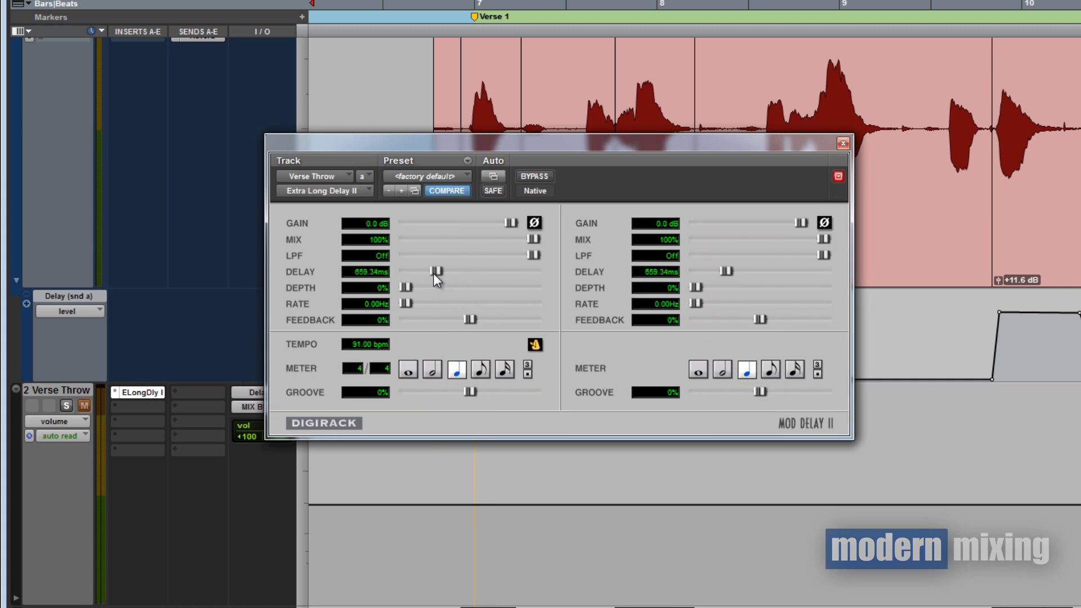
pyautogui.moveTo(434, 272); pyautogui.dragTo(427, 272)
pyautogui.moveTo(724, 272); pyautogui.dragTo(732, 270)
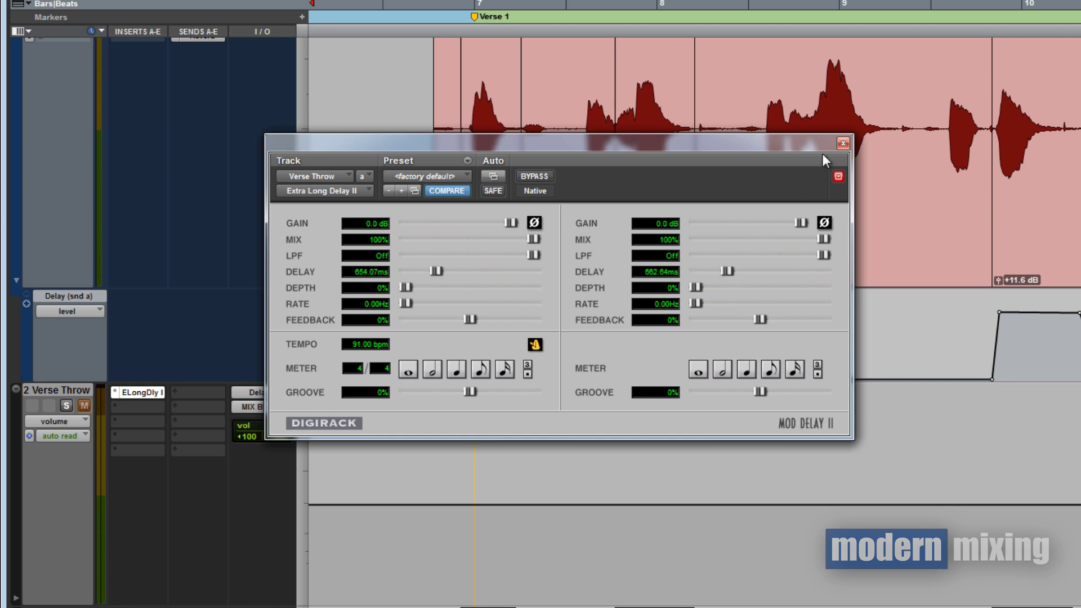
pyautogui.click(842, 143)
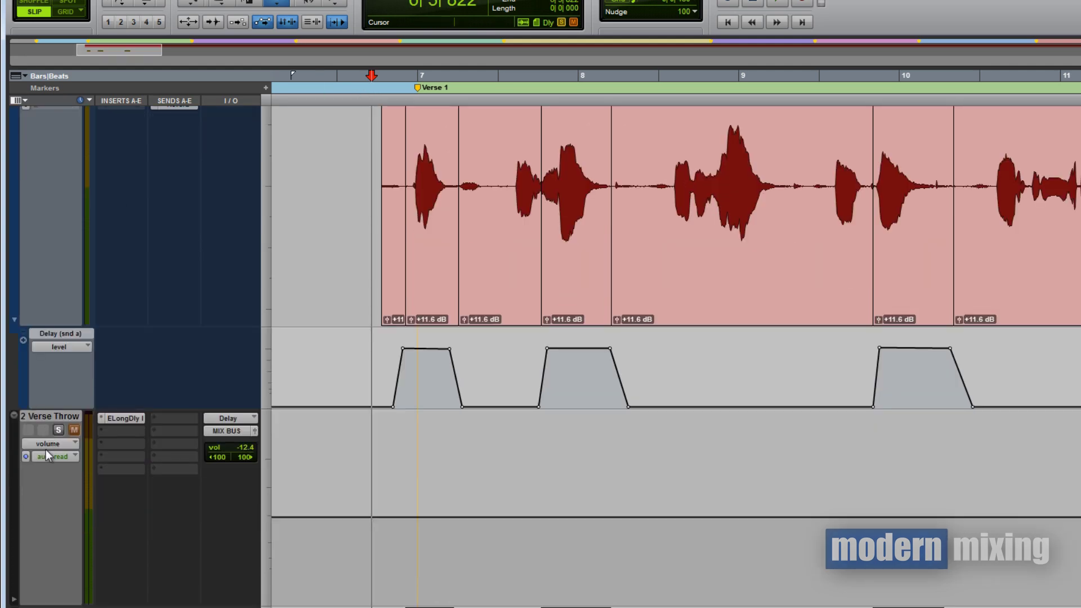
# Solo the Verse Throw track and play from just before Verse 1 to hear the automated delay throws with the lead vocal
pyautogui.click(59, 430)
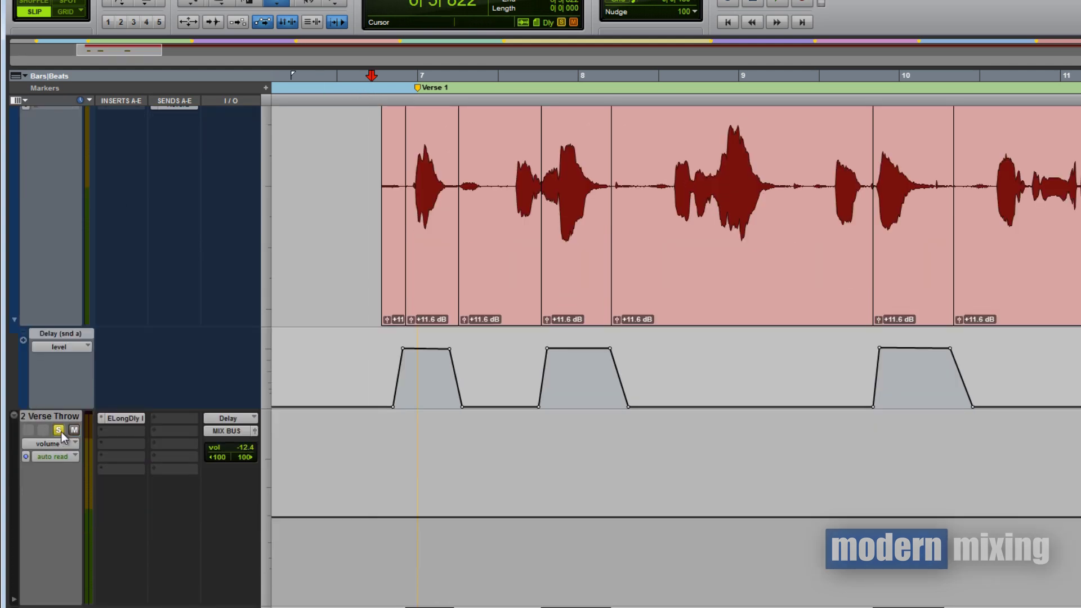
pyautogui.click(374, 101)
pyautogui.press('space')
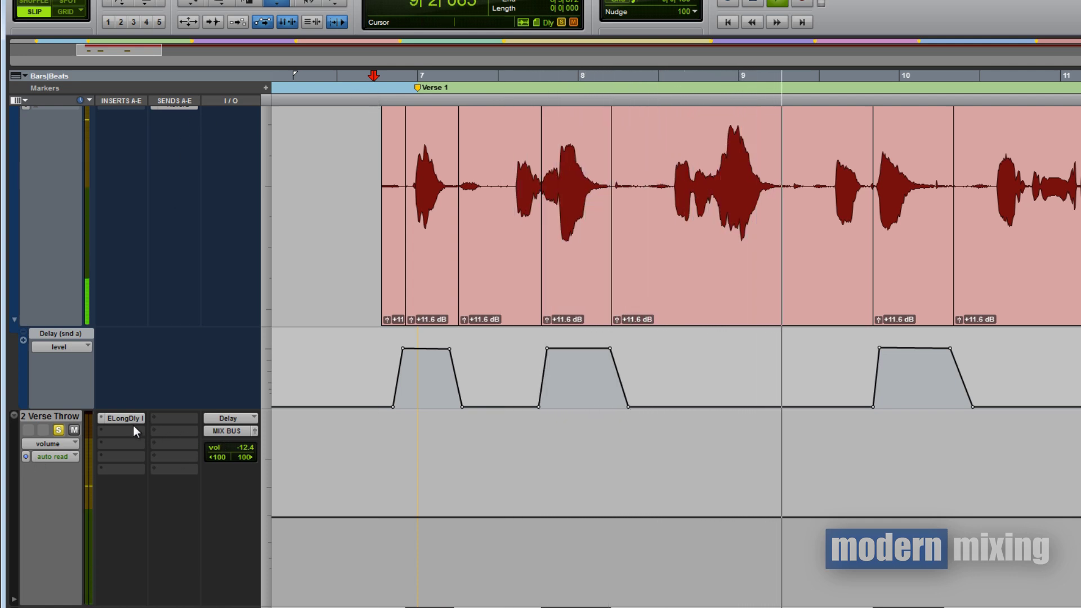
# Set the Verse Throw volume to -15.0 dB and raise the feedback on both channels of its Extra Long Delay II
pyautogui.moveTo(244, 447); pyautogui.dragTo(245, 450)
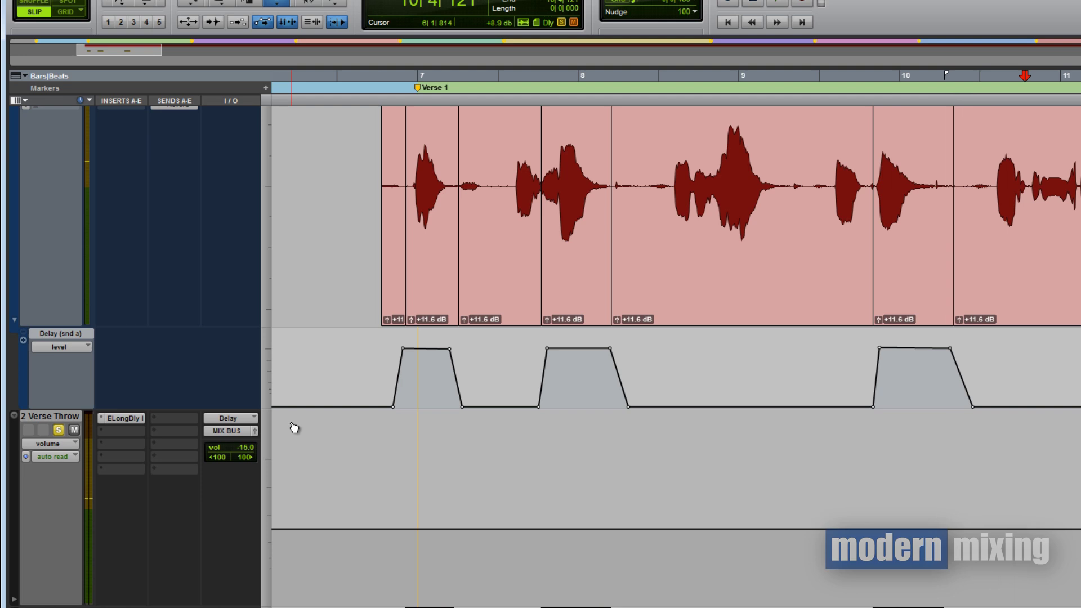
pyautogui.click(115, 418)
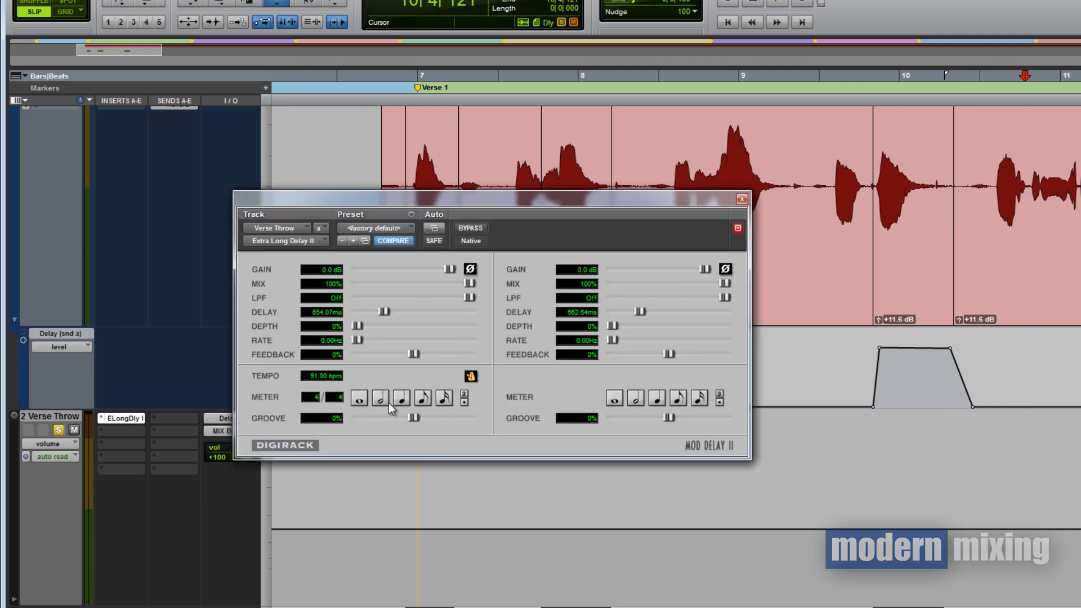
pyautogui.moveTo(413, 355); pyautogui.dragTo(420, 354)
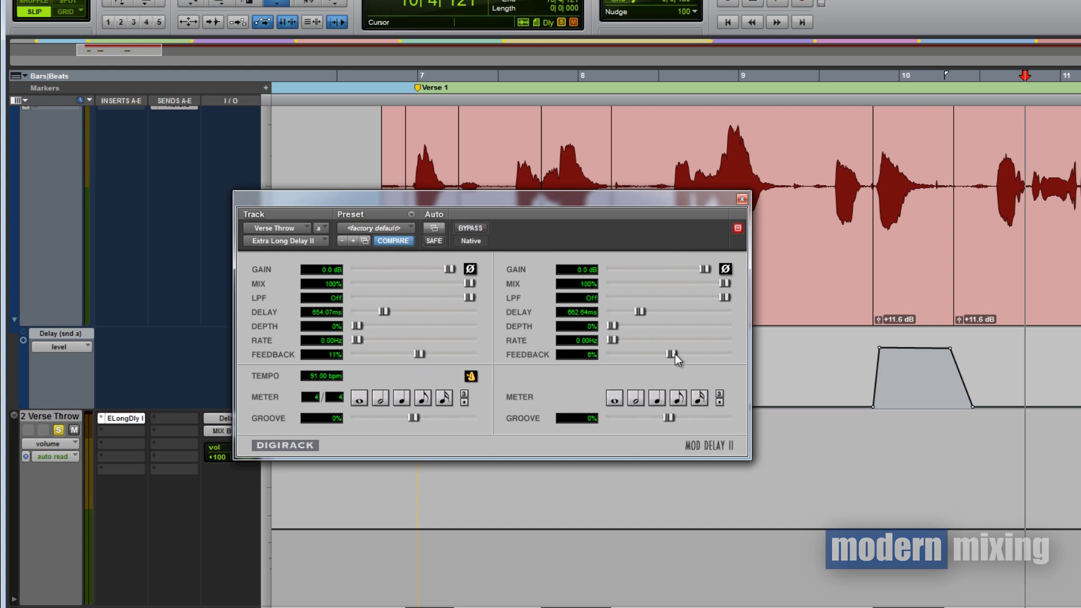
pyautogui.moveTo(675, 354); pyautogui.dragTo(677, 355)
pyautogui.moveTo(420, 354); pyautogui.dragTo(426, 354)
pyautogui.moveTo(674, 353); pyautogui.dragTo(683, 352)
pyautogui.hotkey('ctrl', 'w')
# Play from just before Verse 1 to hear the delay throws with the added feedback and adjusted volume
pyautogui.click(360, 96)
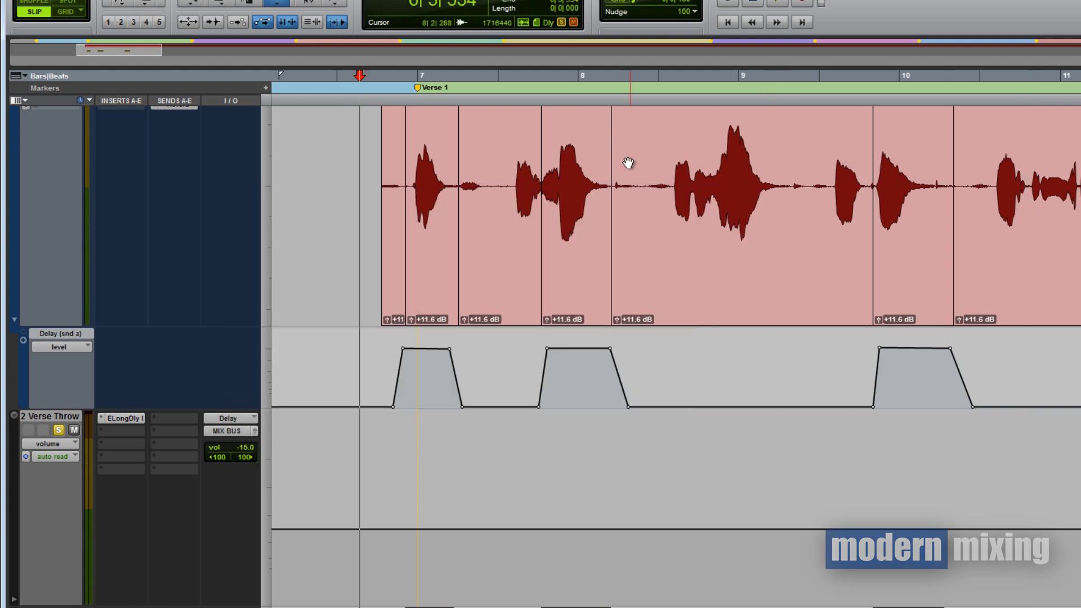
pyautogui.scroll(2, 371, 170)
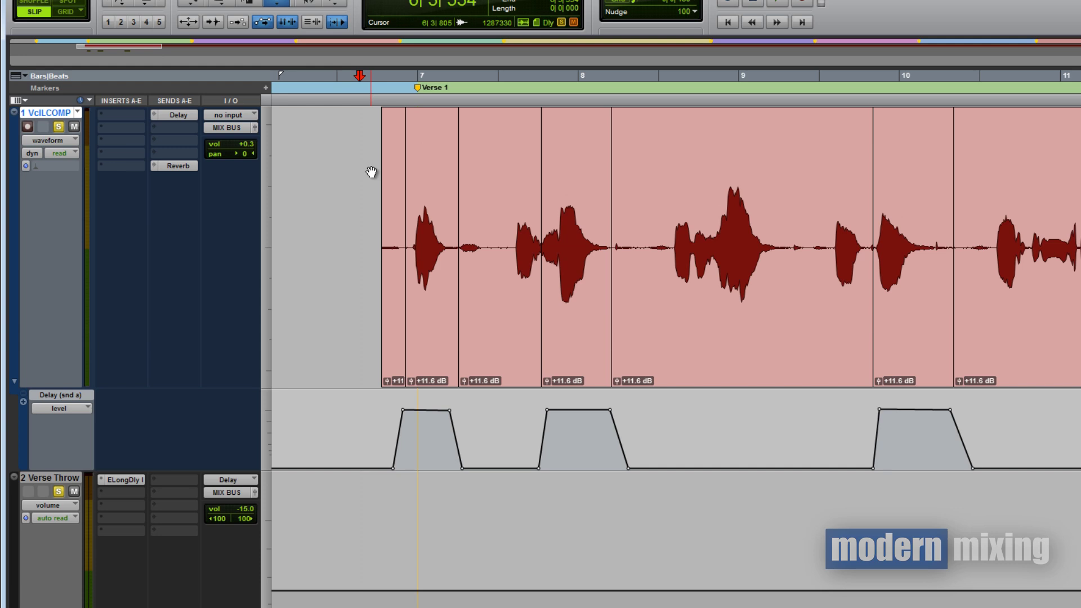
pyautogui.press('space')
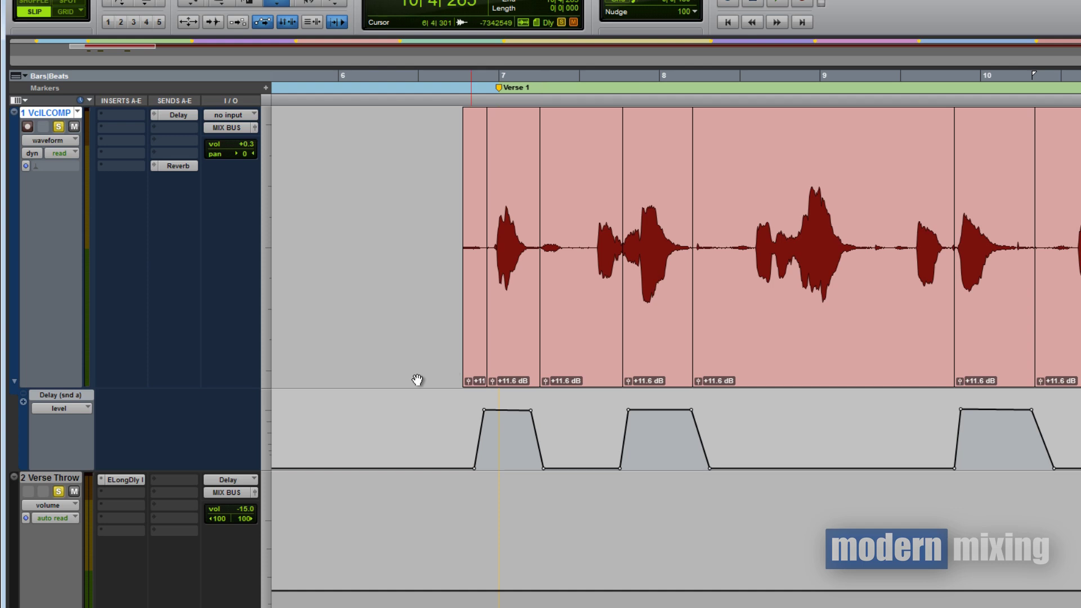
pyautogui.scroll(-2, 413, 378)
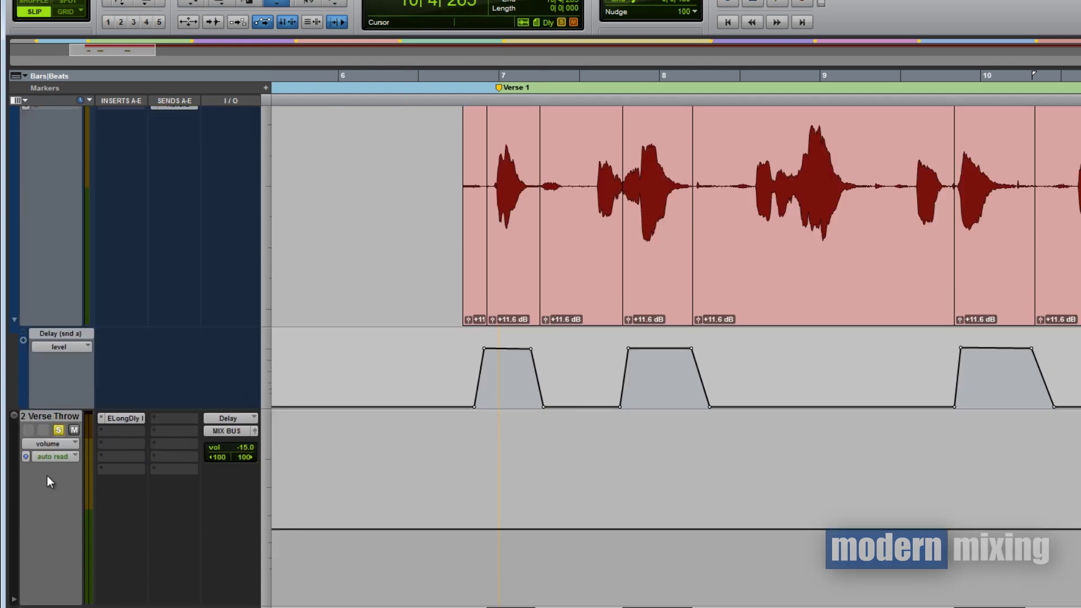